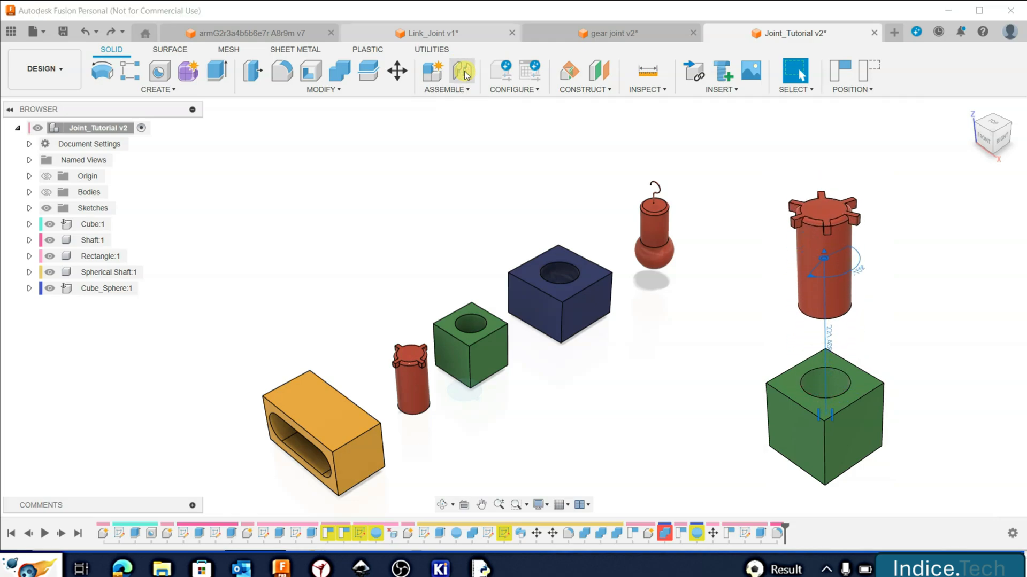
Start a joint and define the shaft's origin between its top and bottom faces, snapped to the centre of its bottom face
left_click(463, 73)
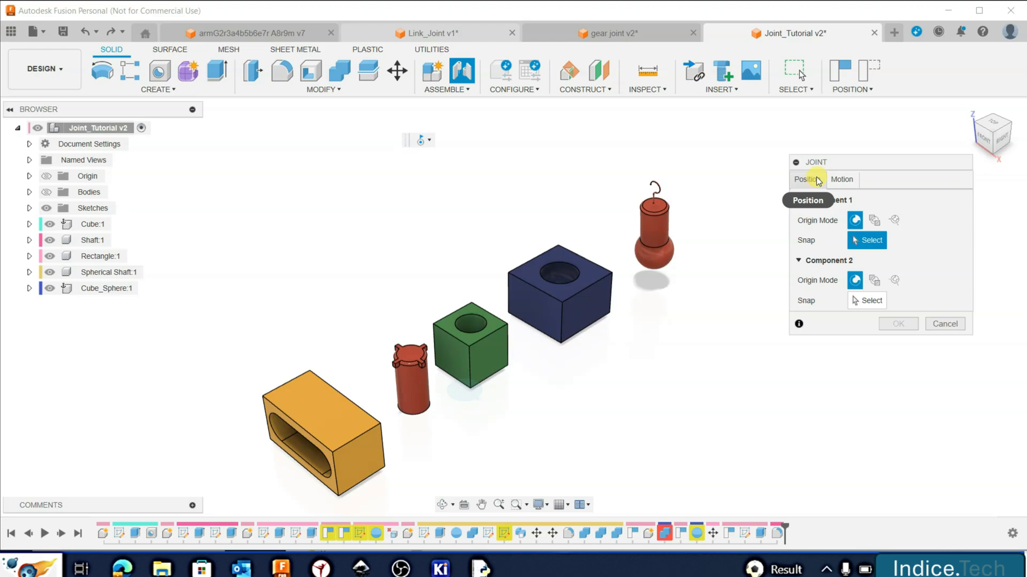
left_click(842, 184)
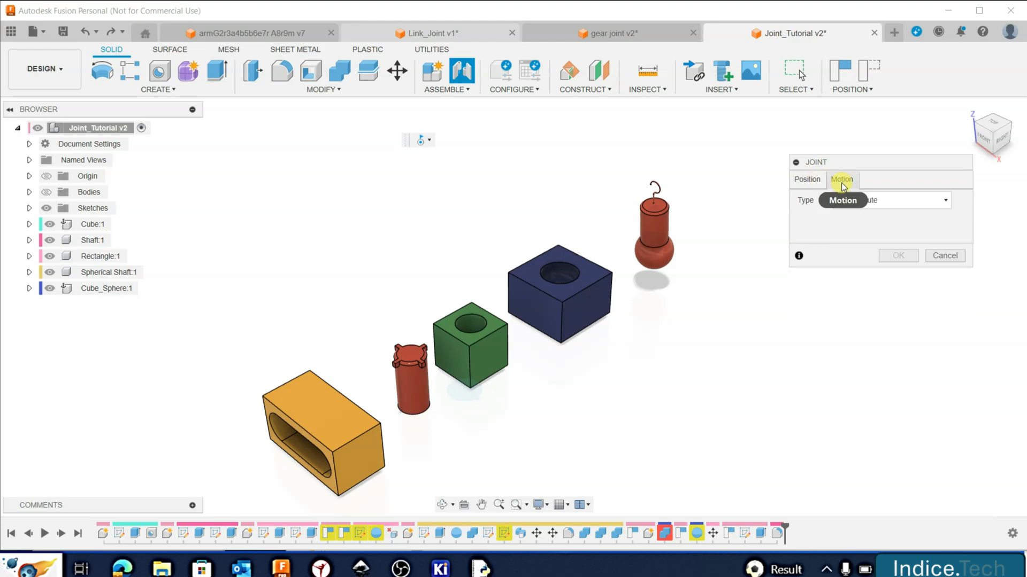
left_click(807, 179)
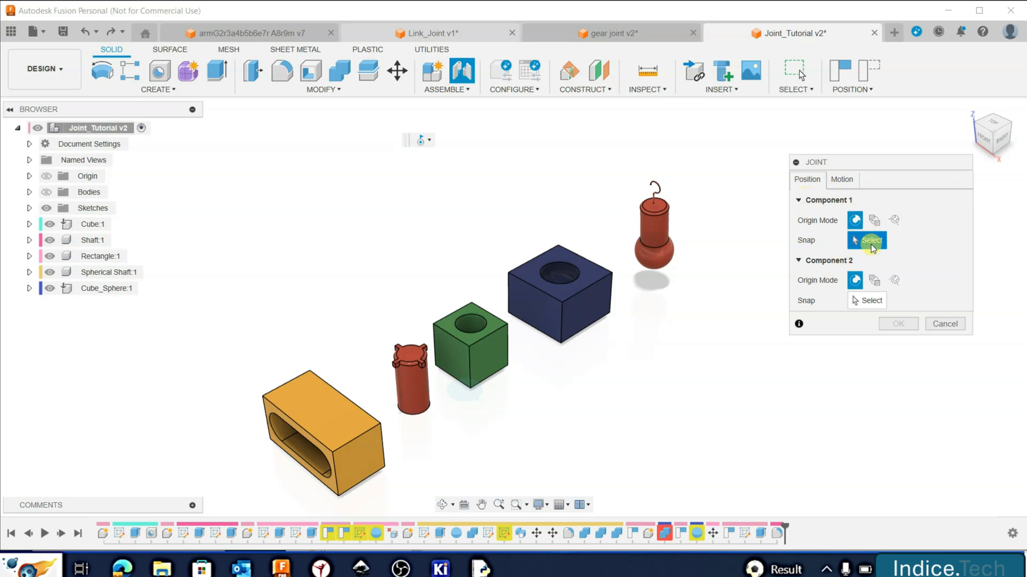
left_click(846, 179)
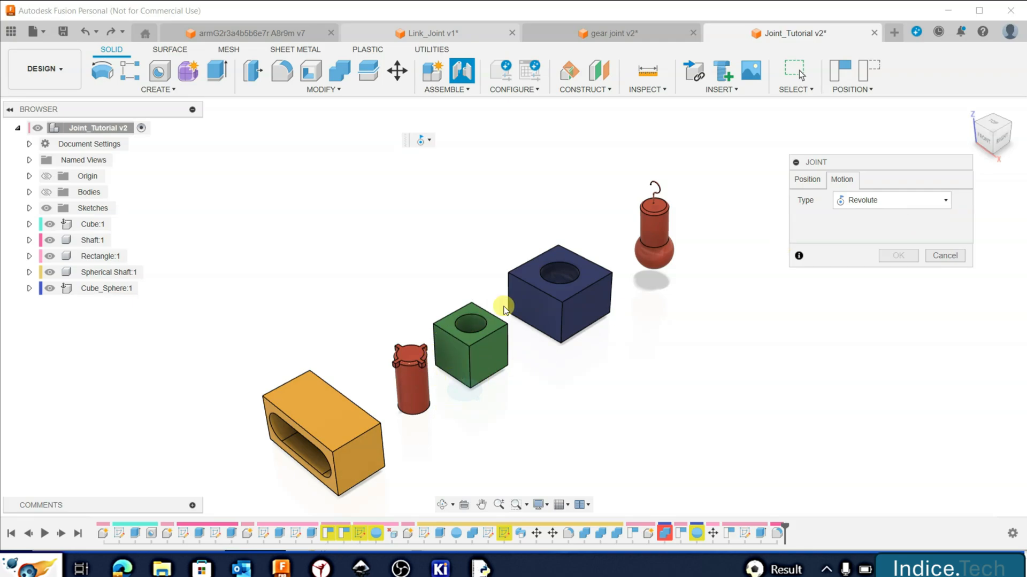
left_click(815, 184)
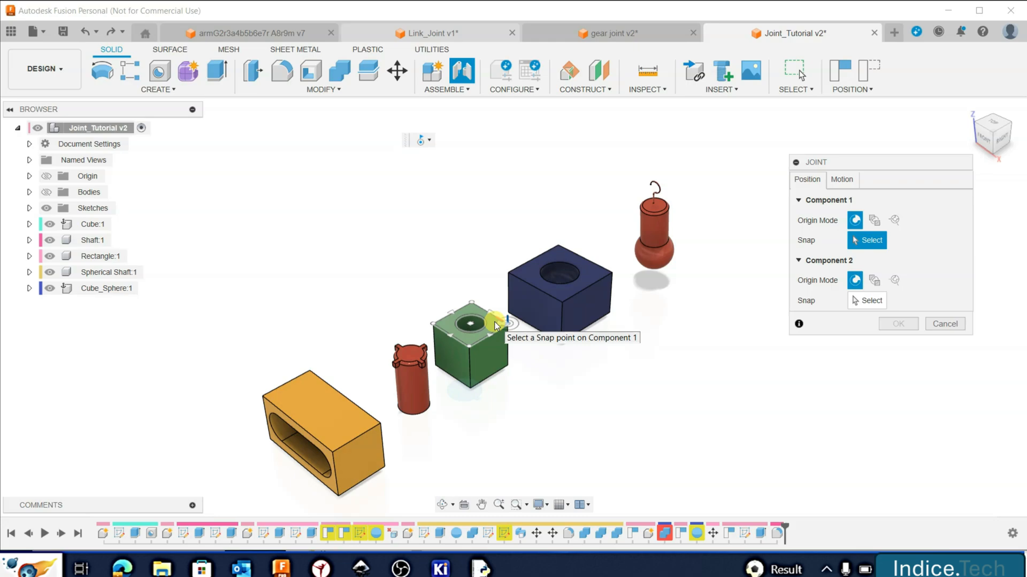
left_click(873, 220)
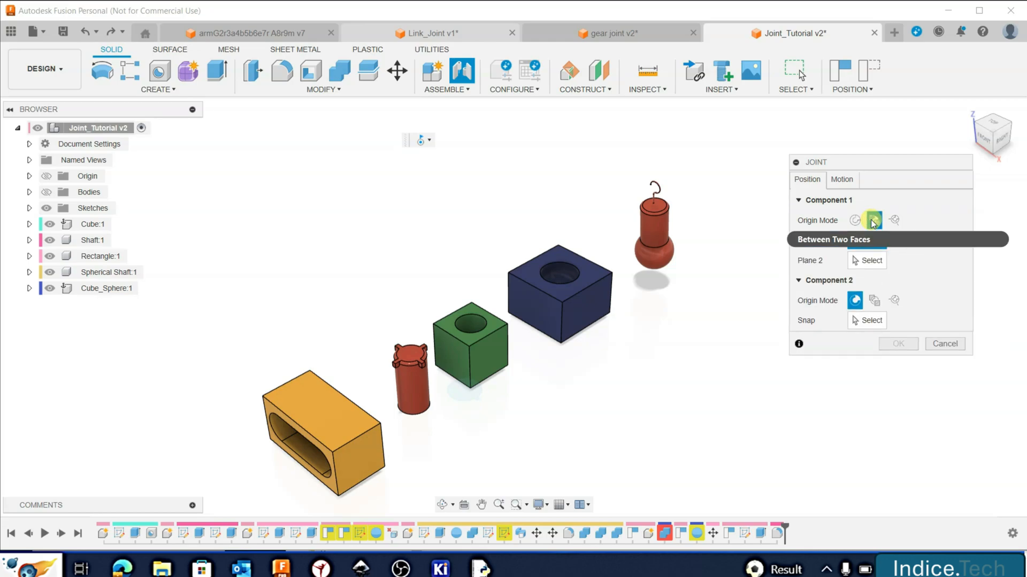
left_click(412, 352)
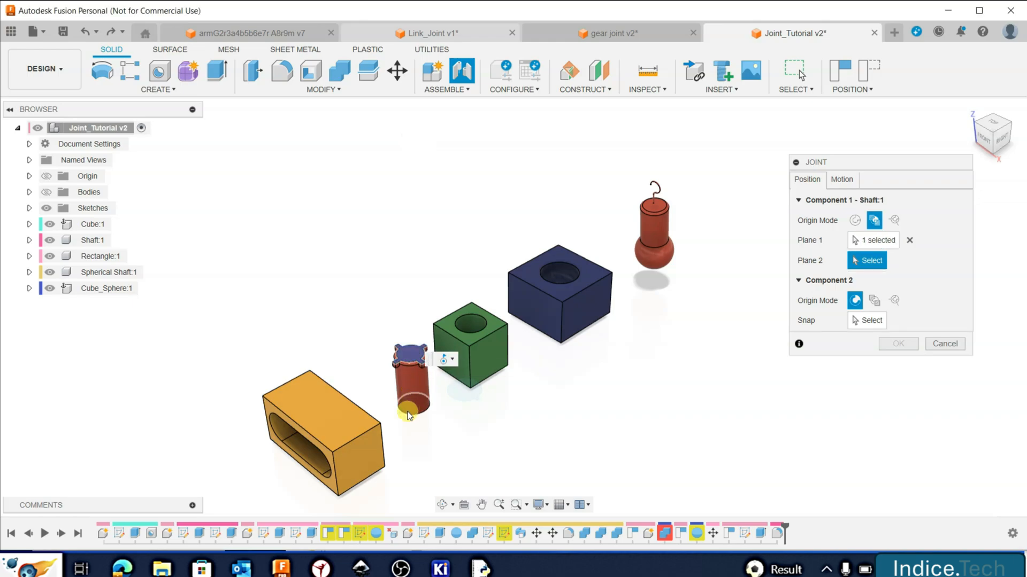
left_click(410, 416)
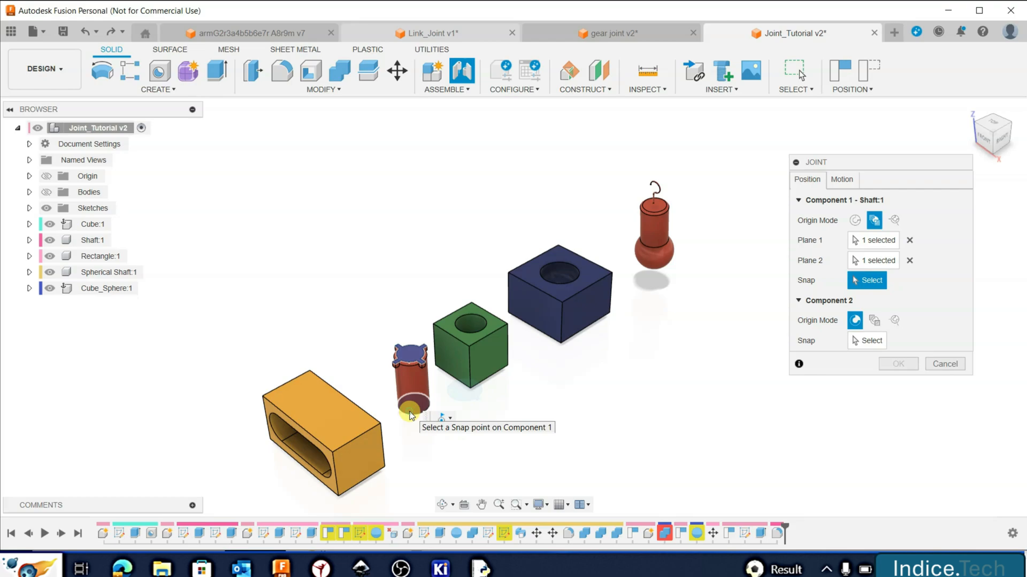
left_click(410, 415)
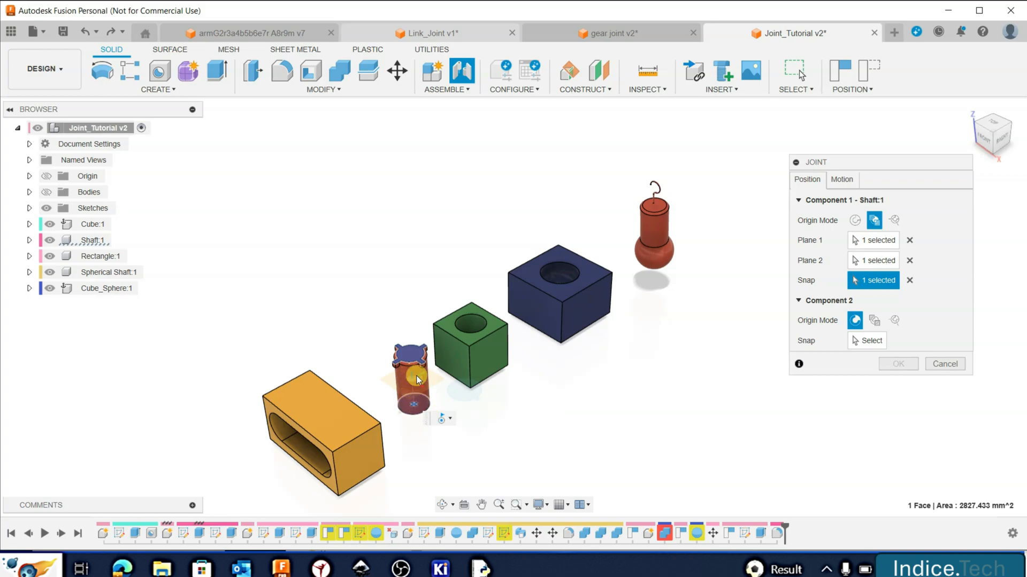
left_click(413, 408)
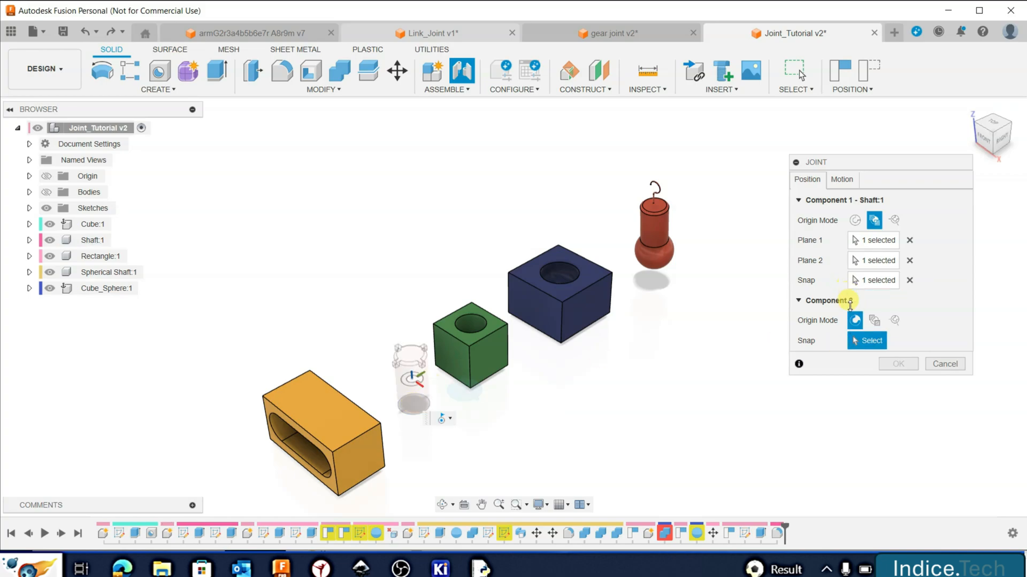
Define the joint's second origin between the green cube's top and bottom faces, snapped to its hole in the bottom face
left_click(872, 322)
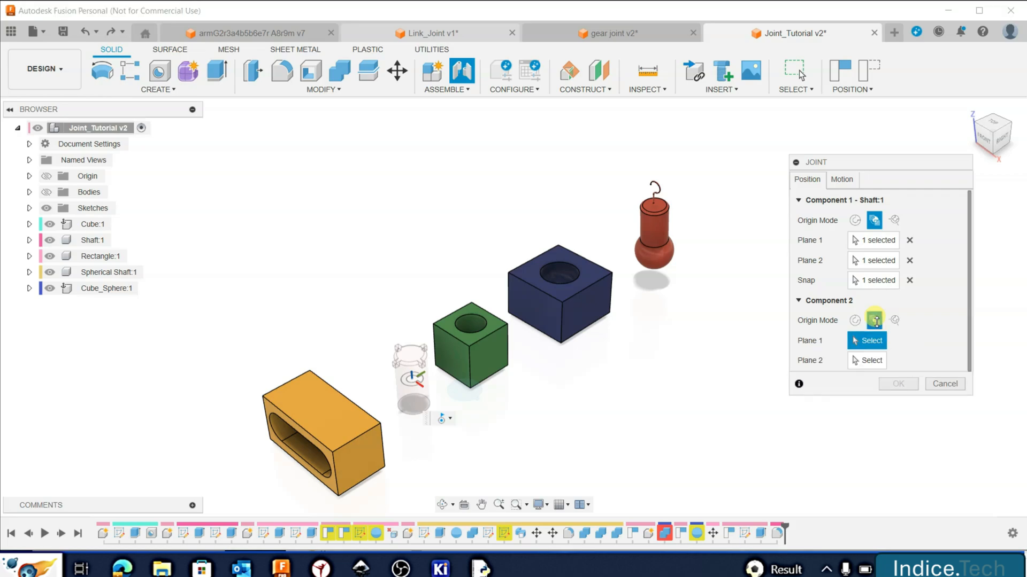
left_click(487, 328)
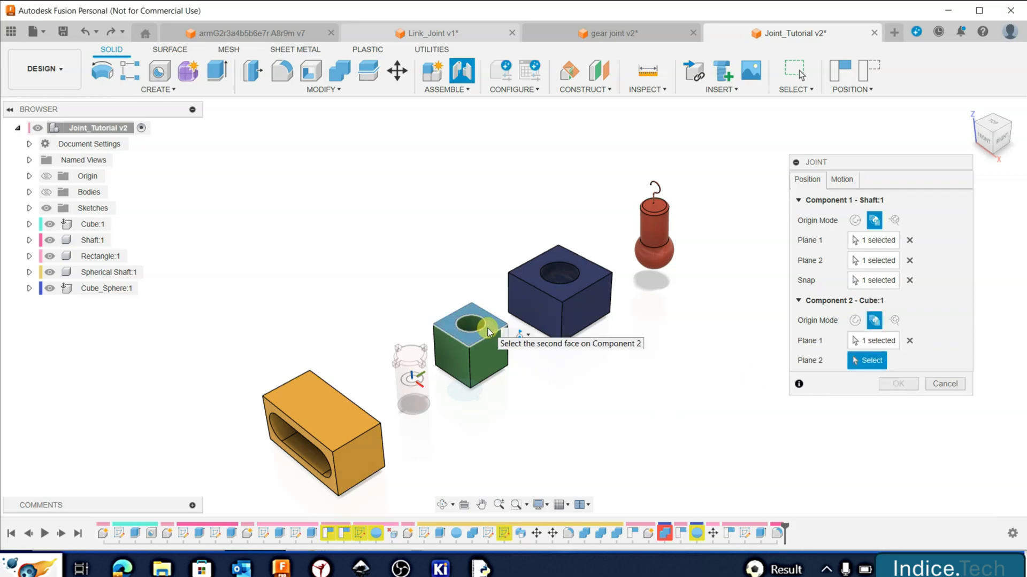
left_click(444, 505)
left_click_drag(465, 415, 452, 337)
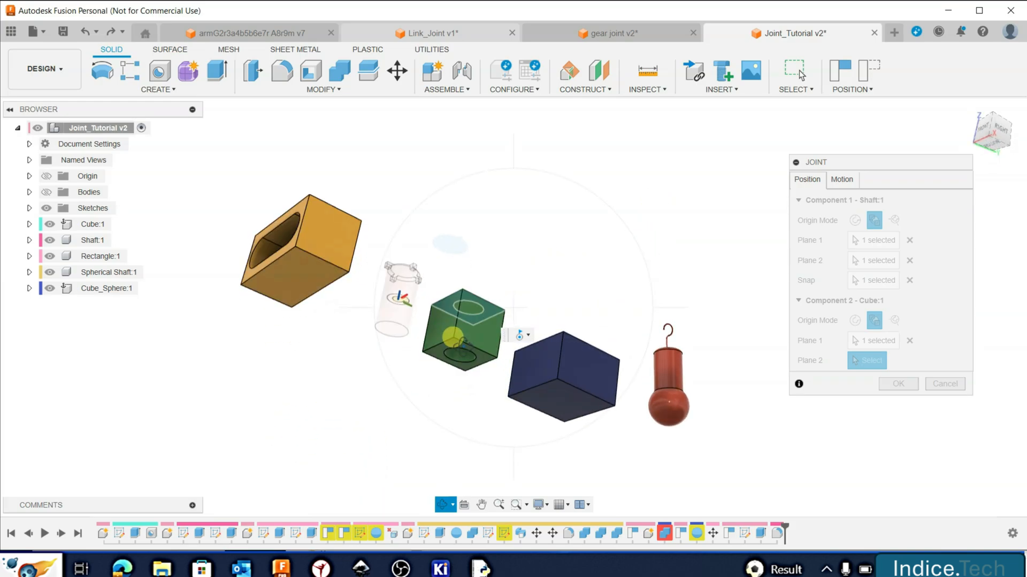
key("Escape")
left_click(480, 358)
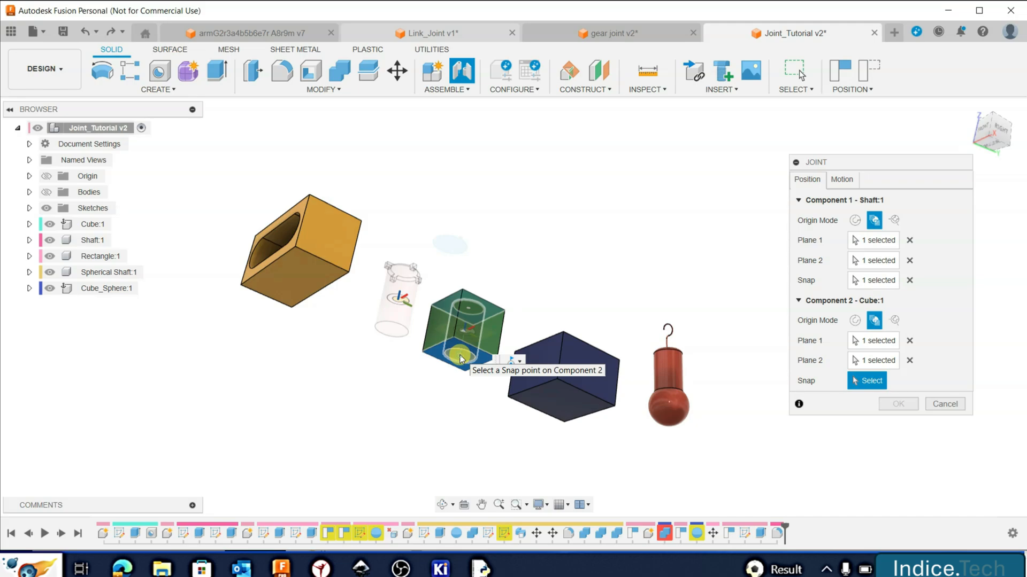
left_click(460, 358)
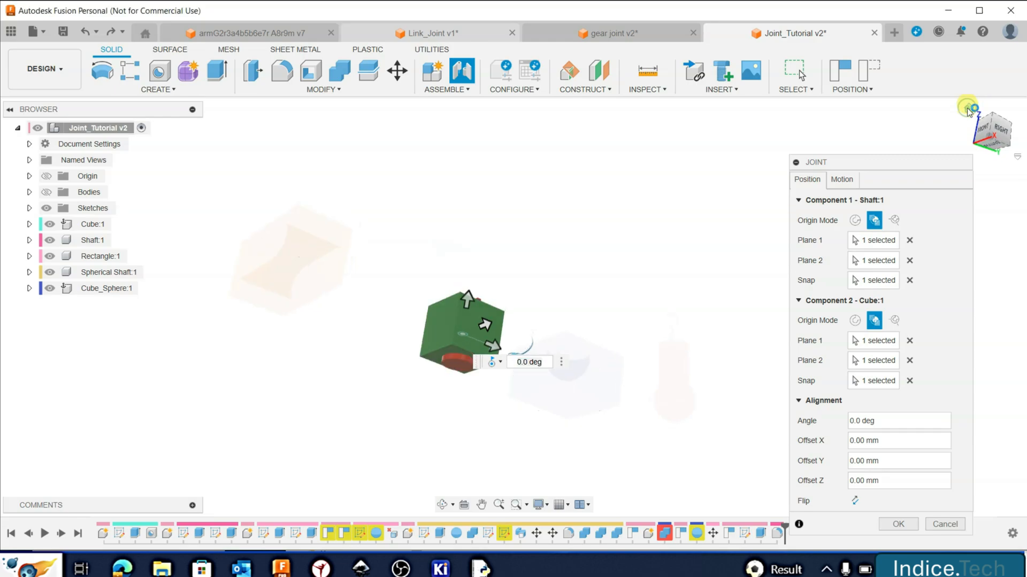
left_click(968, 108)
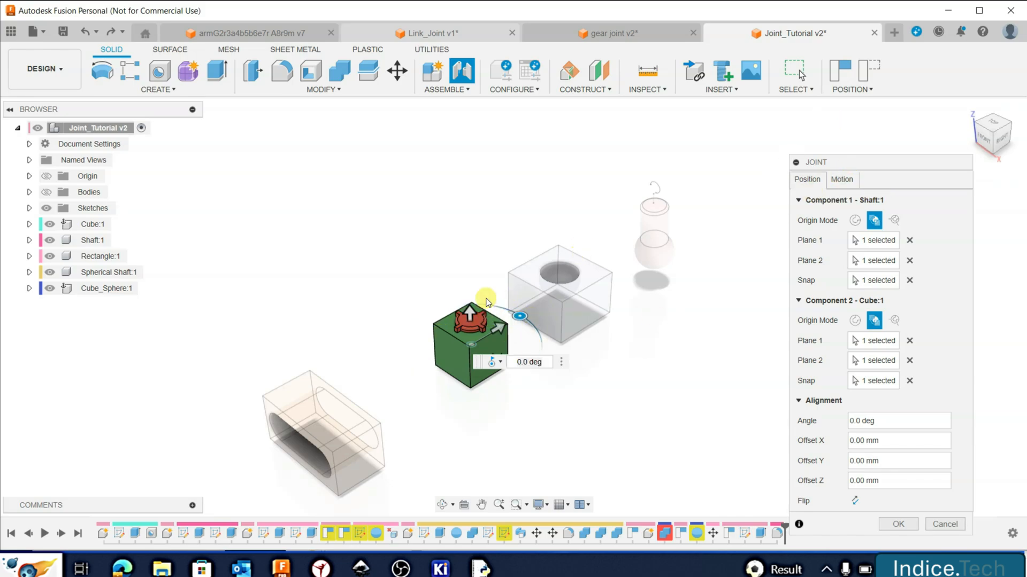
Preview the Rigid and Revolute motion types for the joint between the shaft and the green cube
left_click(852, 182)
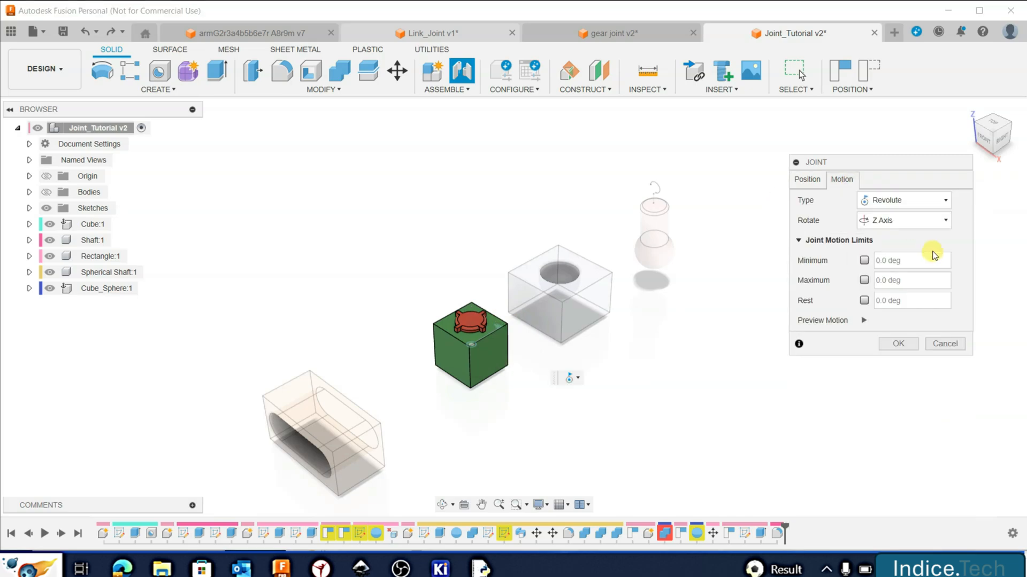
left_click(942, 203)
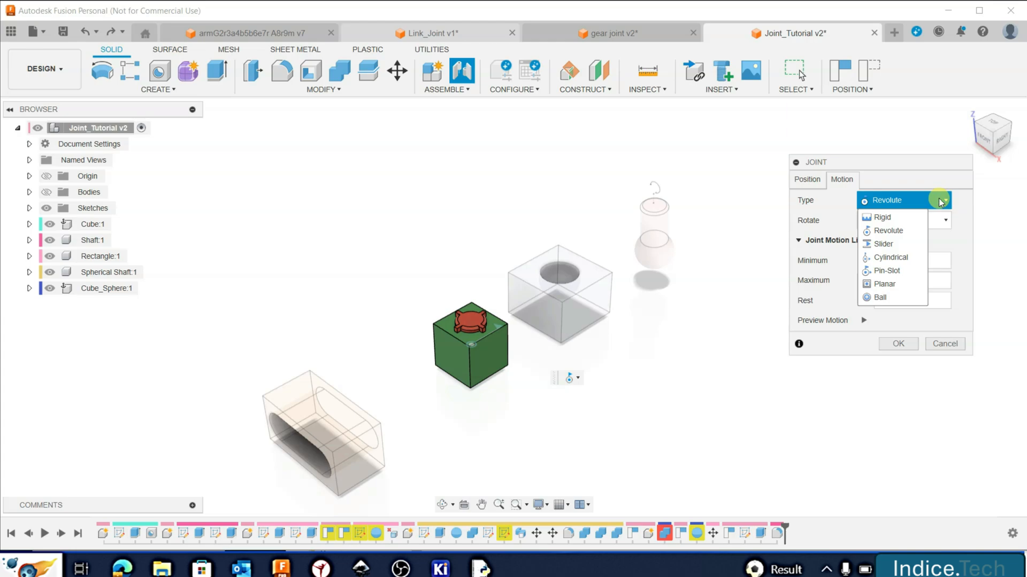
left_click(906, 218)
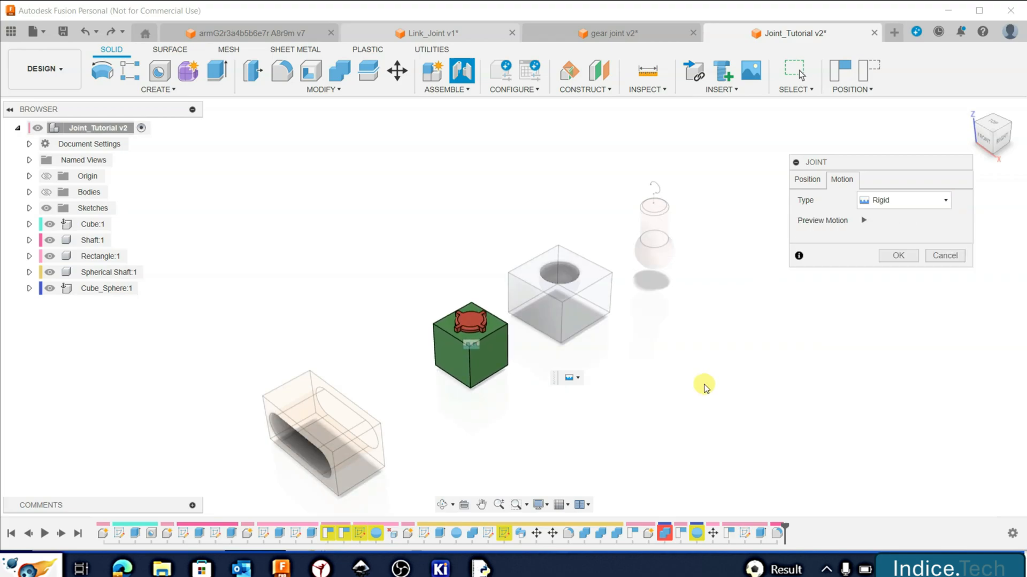
left_click(927, 202)
left_click(889, 230)
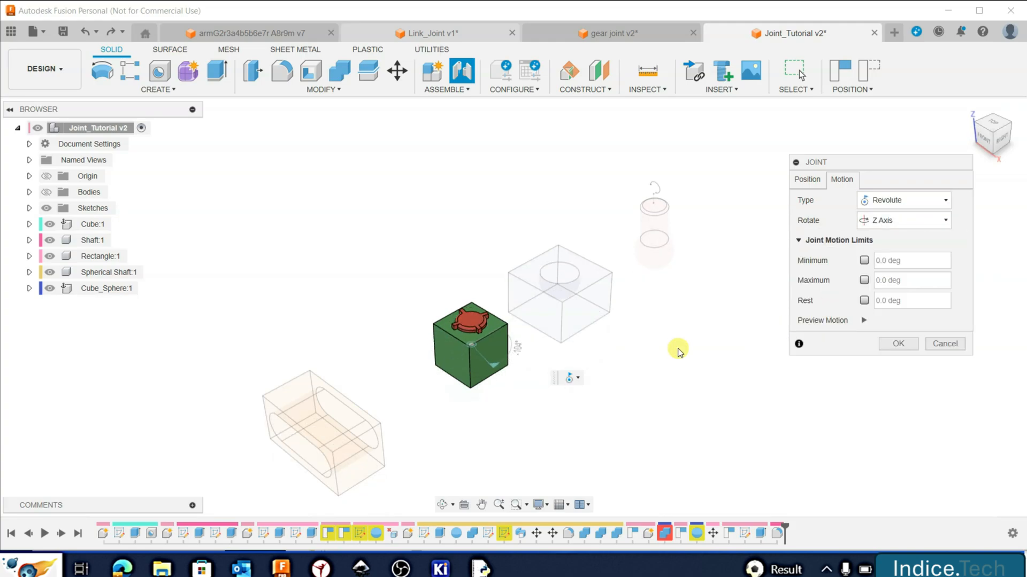
Preview the Slider, Cylindrical and Pin-Slot motion types for the shaft-to-cube joint
left_click(941, 219)
left_click(925, 203)
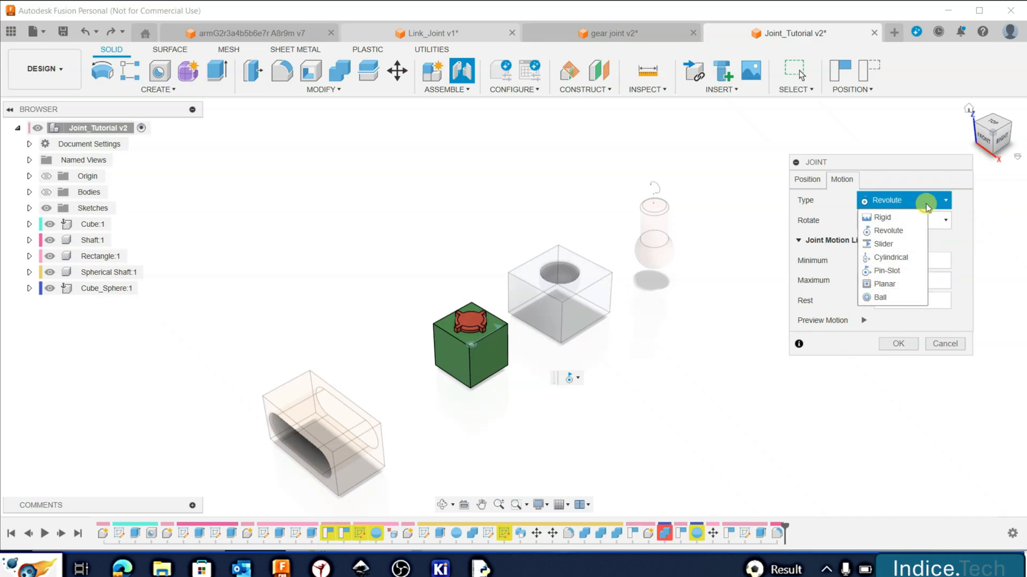
left_click(907, 245)
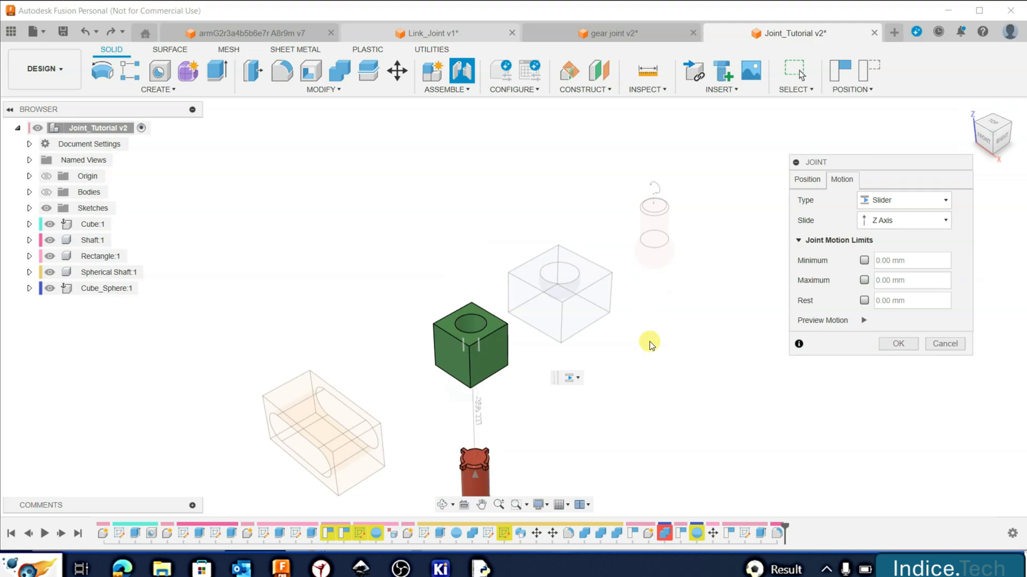
left_click(909, 200)
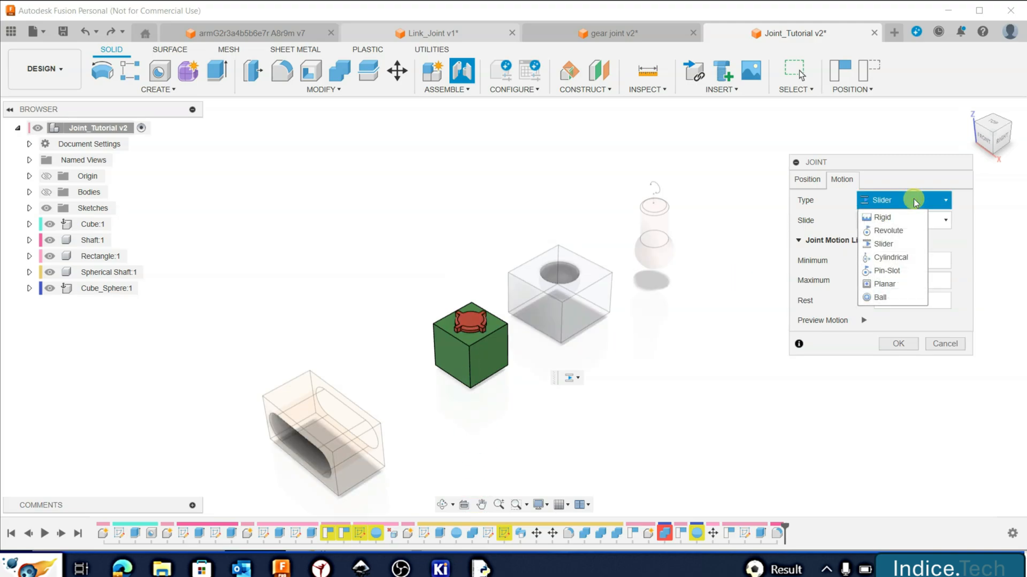
left_click(904, 259)
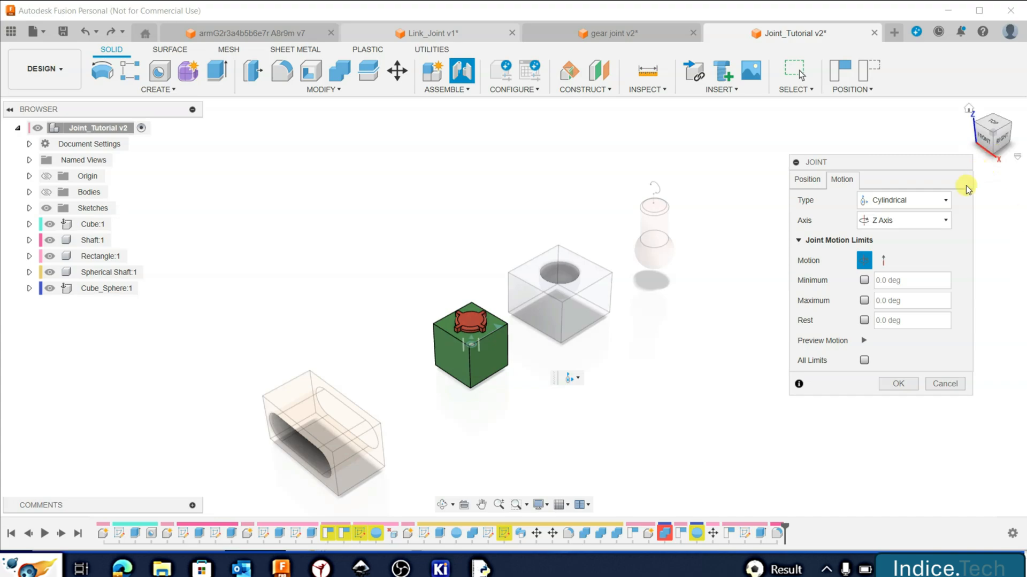
left_click(943, 201)
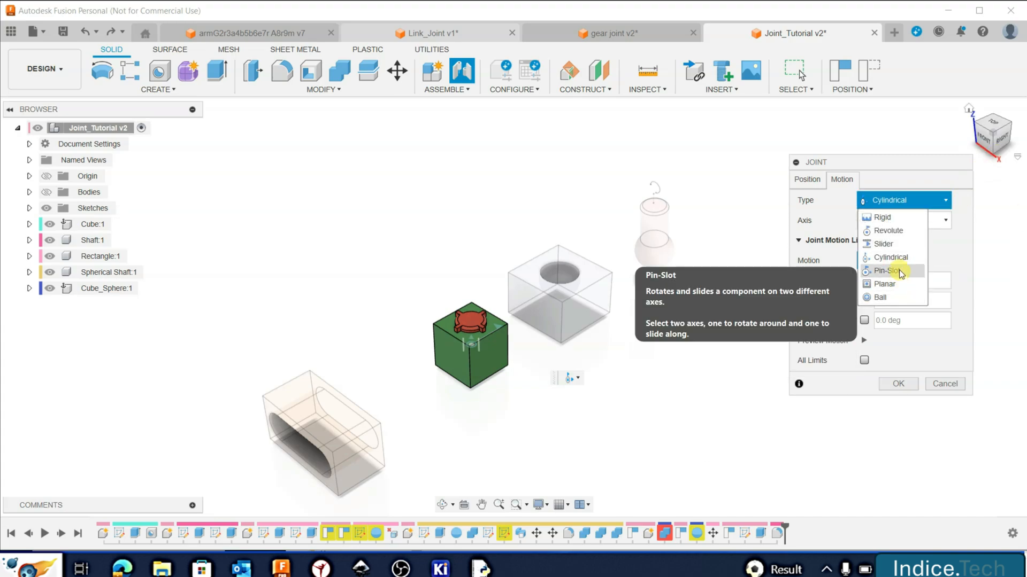
left_click(901, 271)
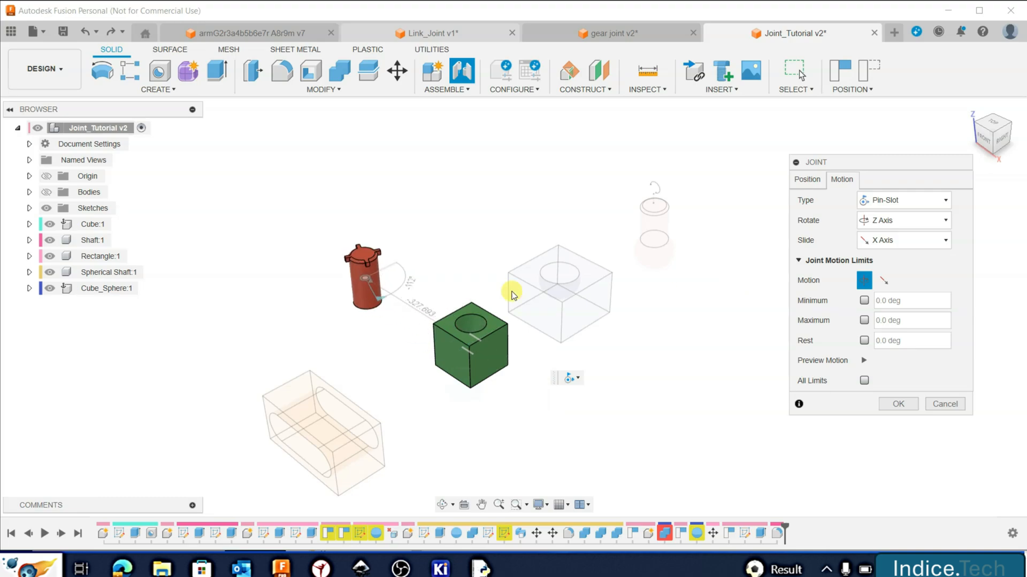
Set the joint's motion type to Revolute about the Z axis and create the joint between the shaft and cube
left_click(921, 200)
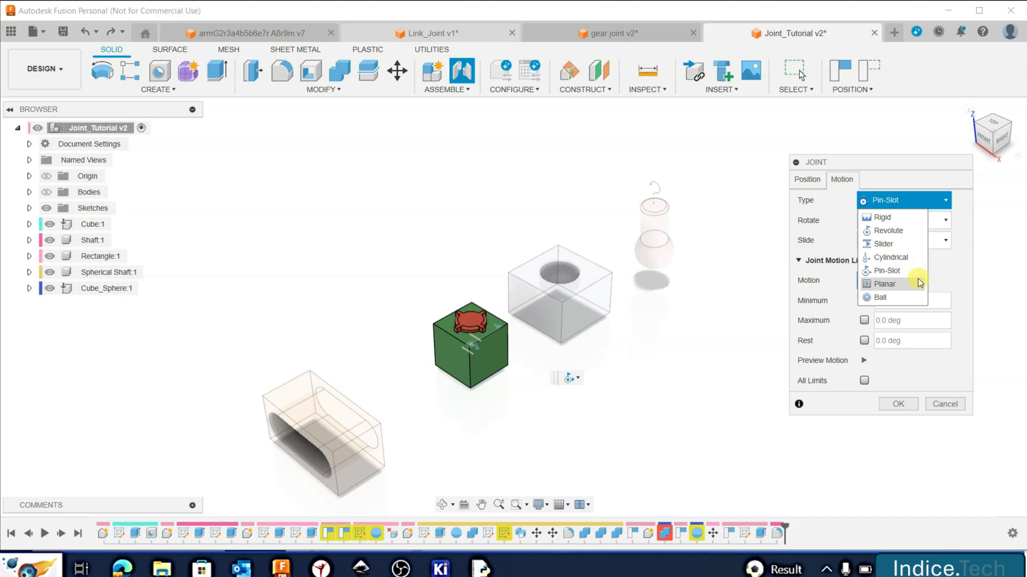
left_click(899, 235)
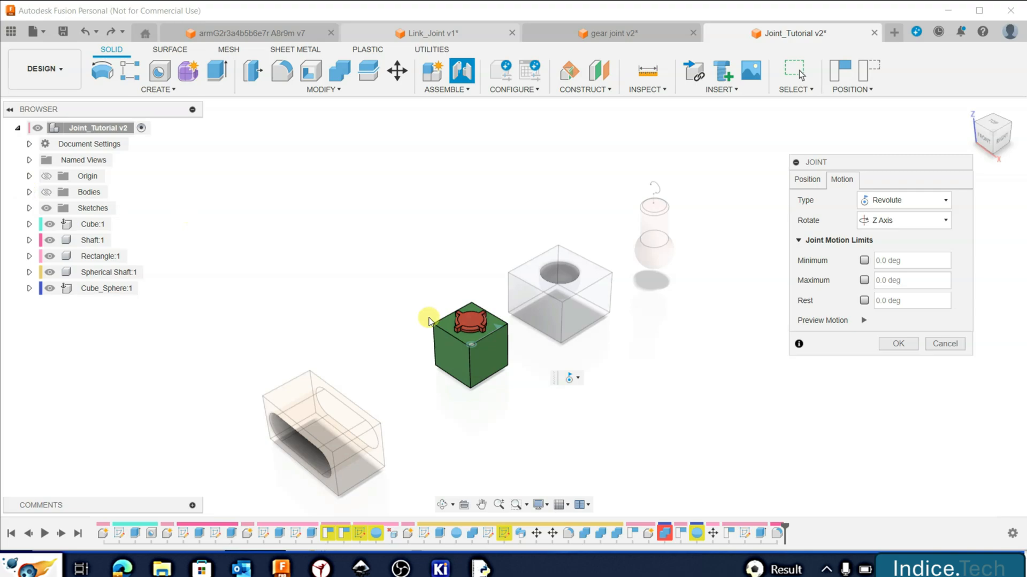
left_click(900, 345)
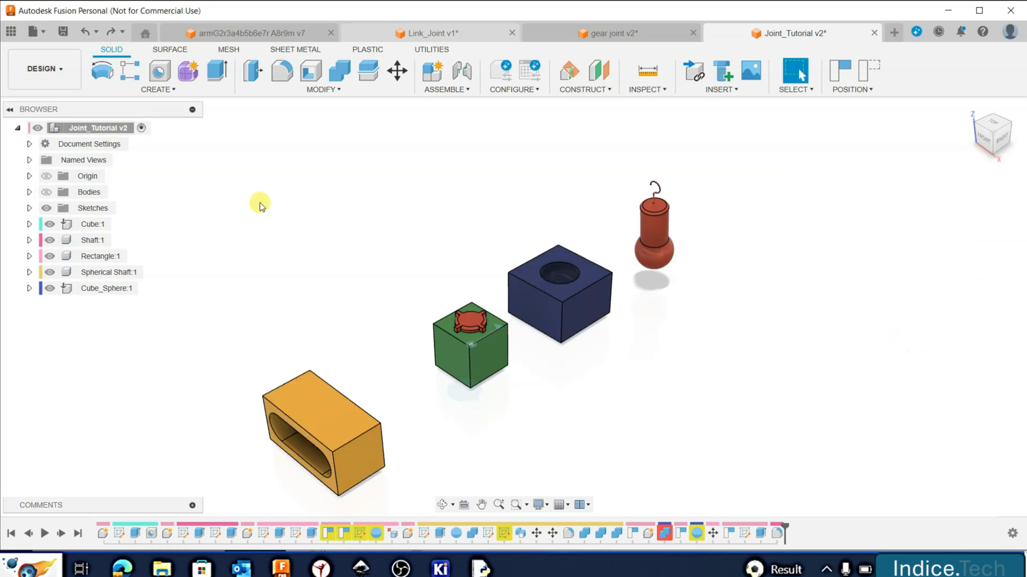
Animate the revolute joint between the shaft and cube, and examine its motion limit settings
mouse_move(110, 206)
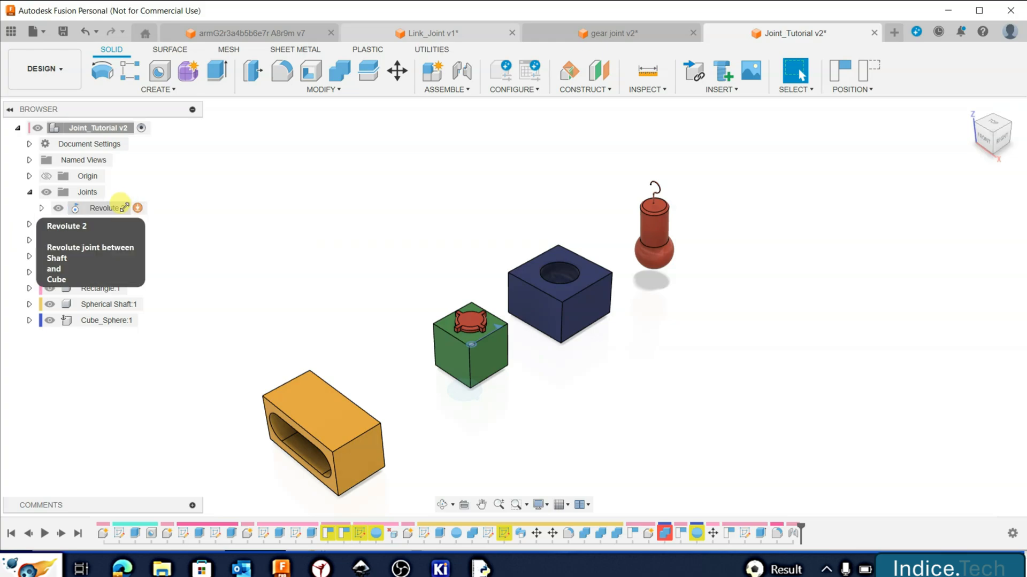
left_click(121, 207)
right_click(124, 208)
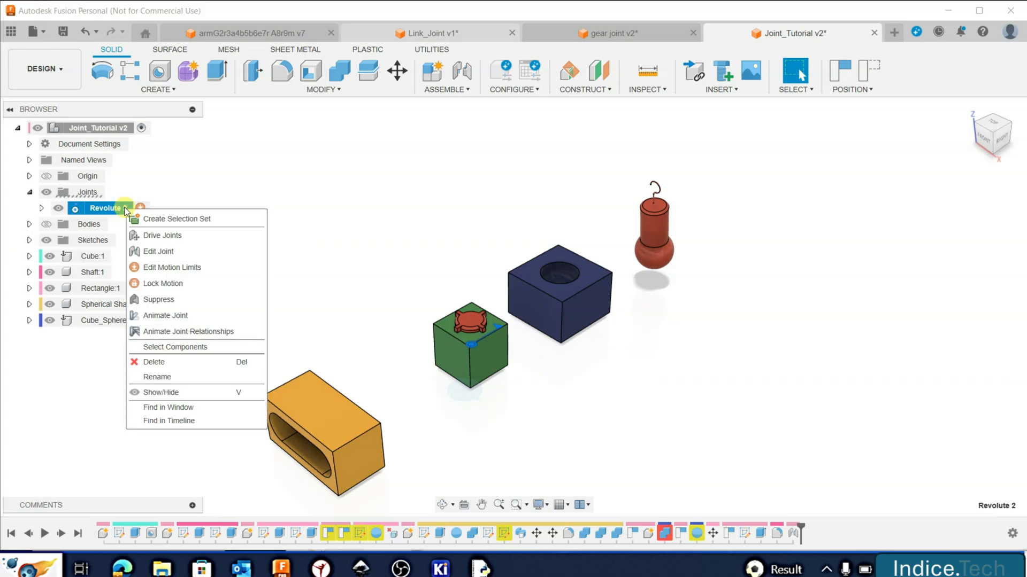
left_click(197, 317)
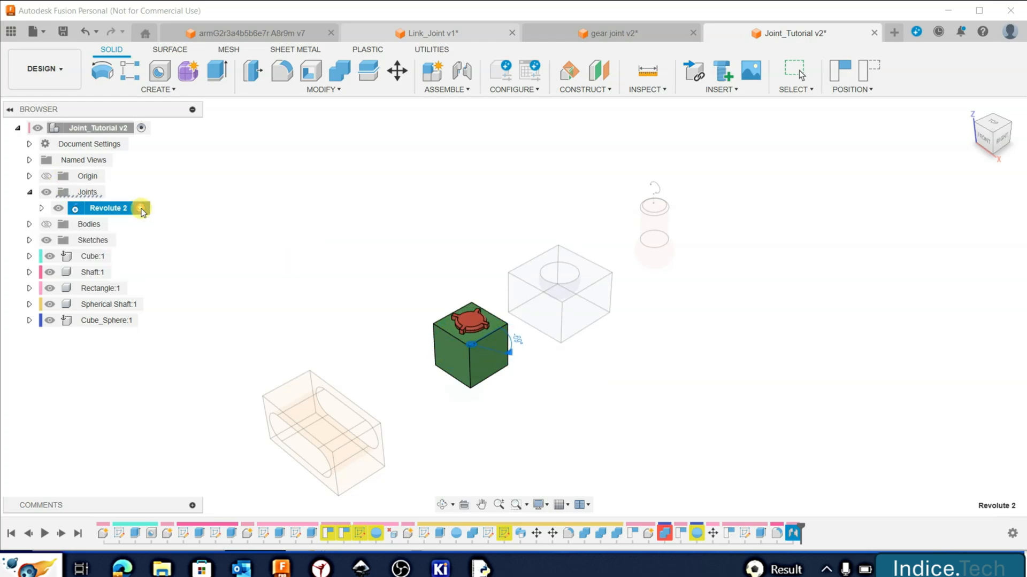
left_click(141, 209)
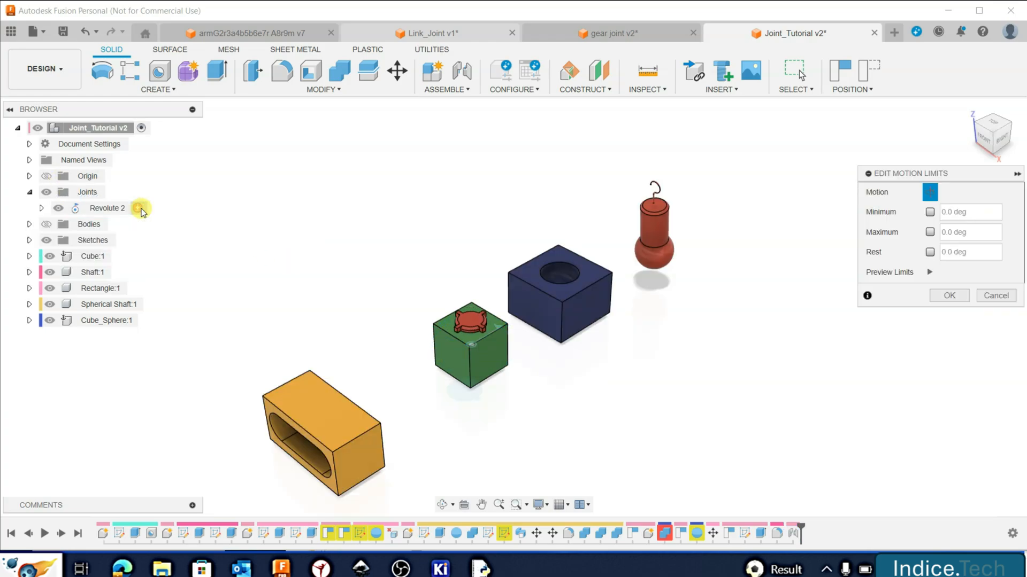
left_click(959, 294)
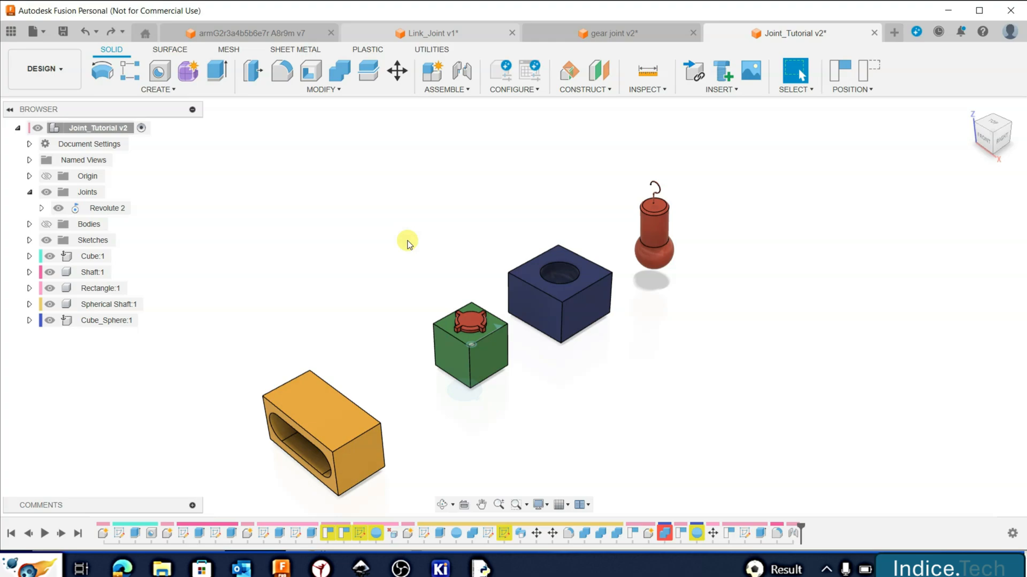
Undo the revolute joint between the shaft and the green cube
key("ctrl+z")
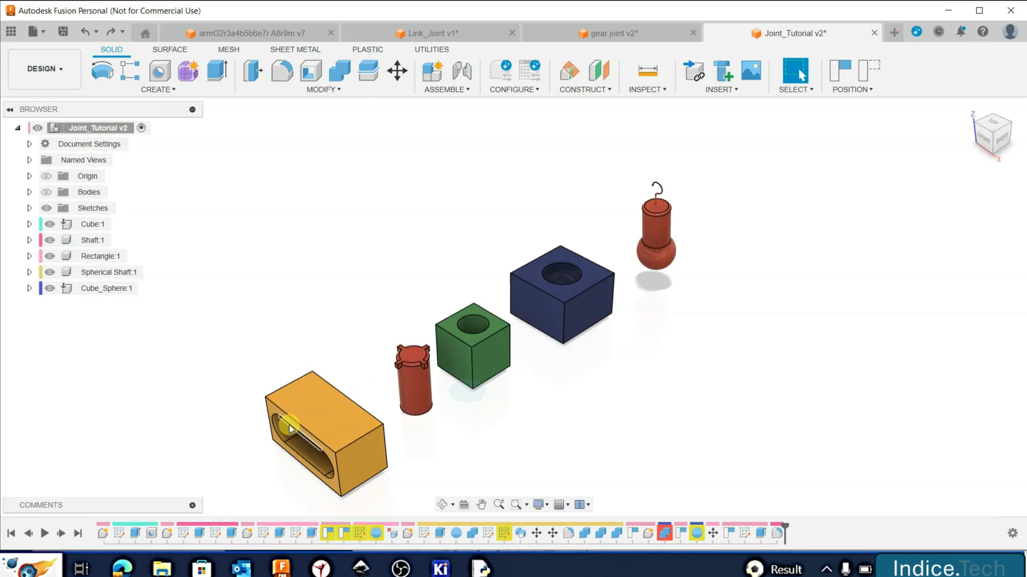
Place a joint from the shaft to the slot end in the orange rectangle, offsetting the shaft 50 mm along Z
left_click(463, 71)
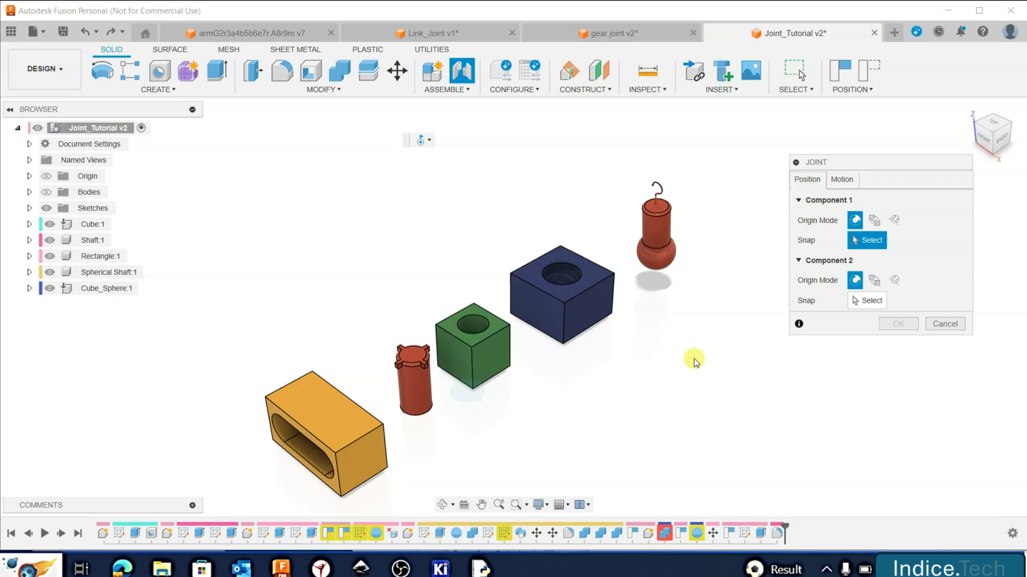
left_click(876, 301)
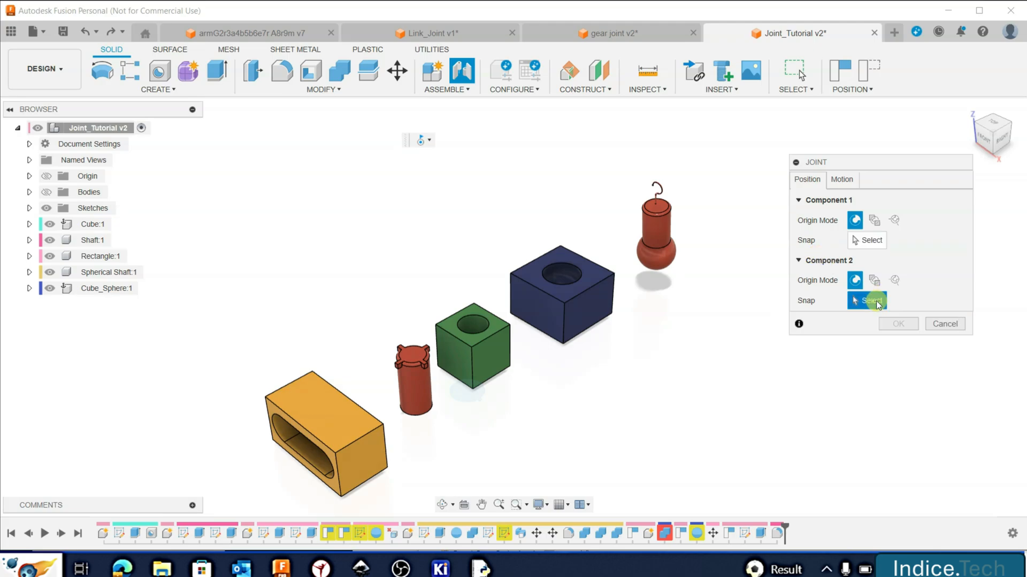
left_click(282, 429)
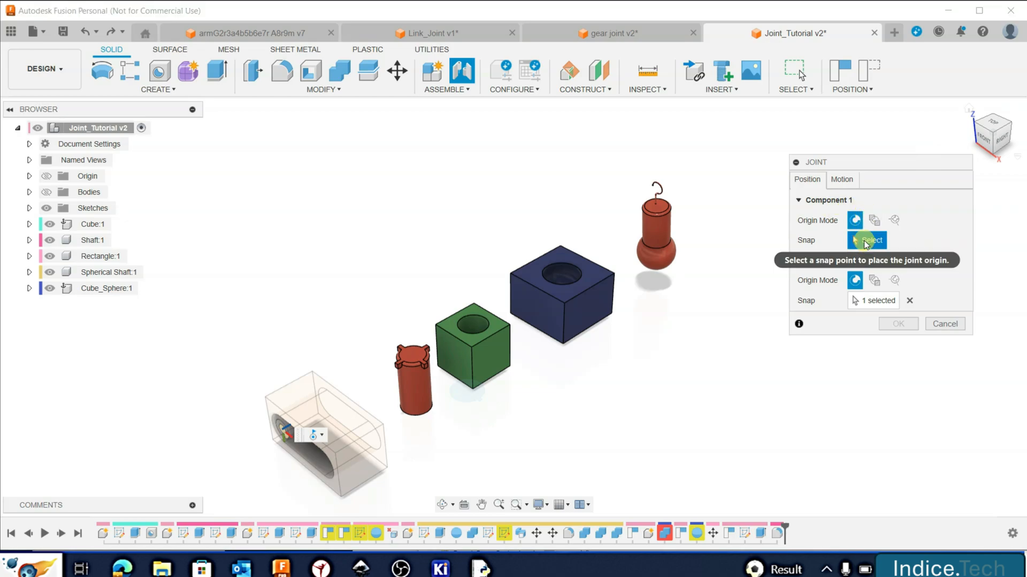
left_click(415, 396)
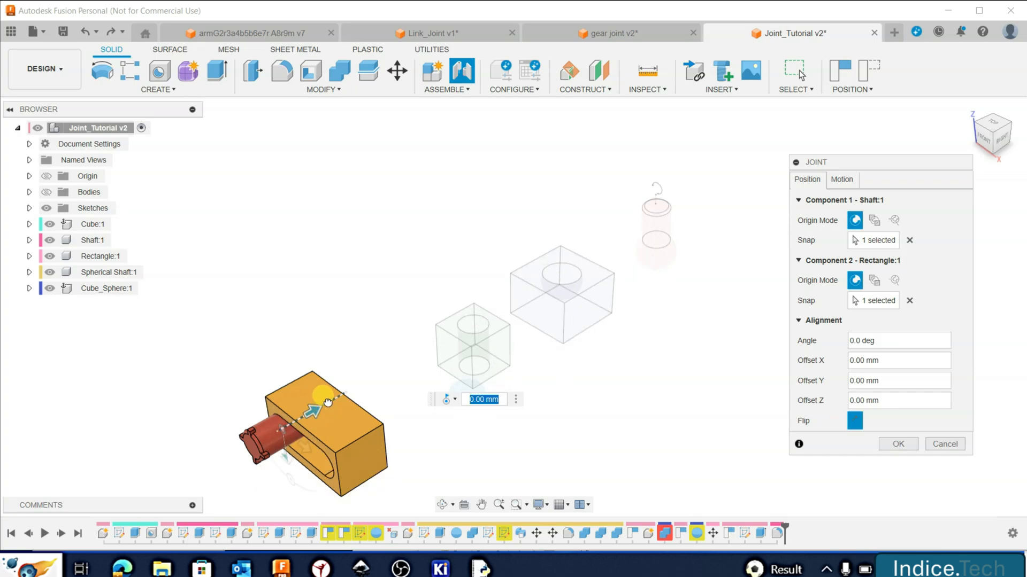
left_click_drag(317, 412, 327, 401)
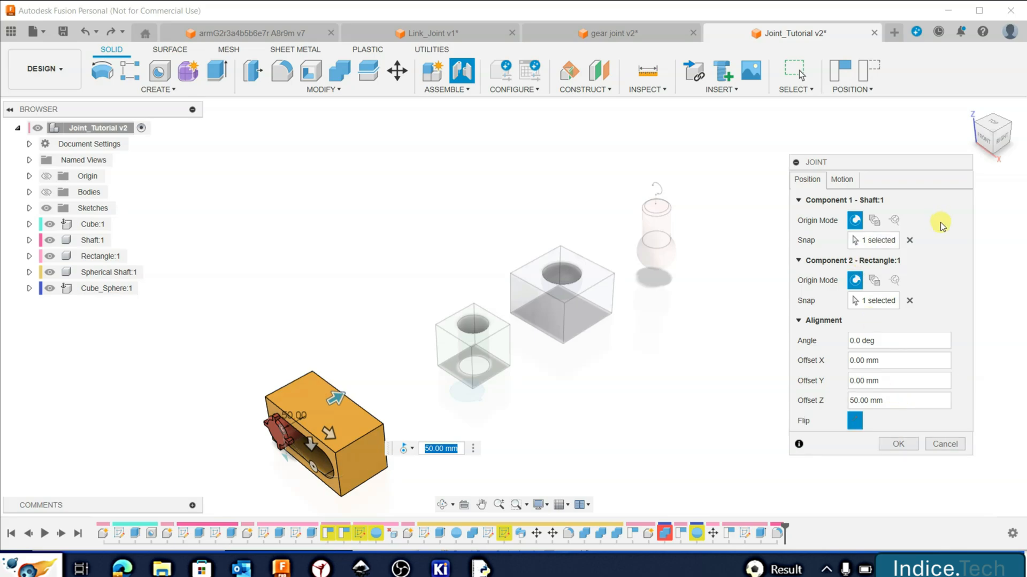
Set the shaft-to-rectangle joint's motion type to Pin-Slot, rotating about the Z axis and sliding along the X axis
left_click(851, 182)
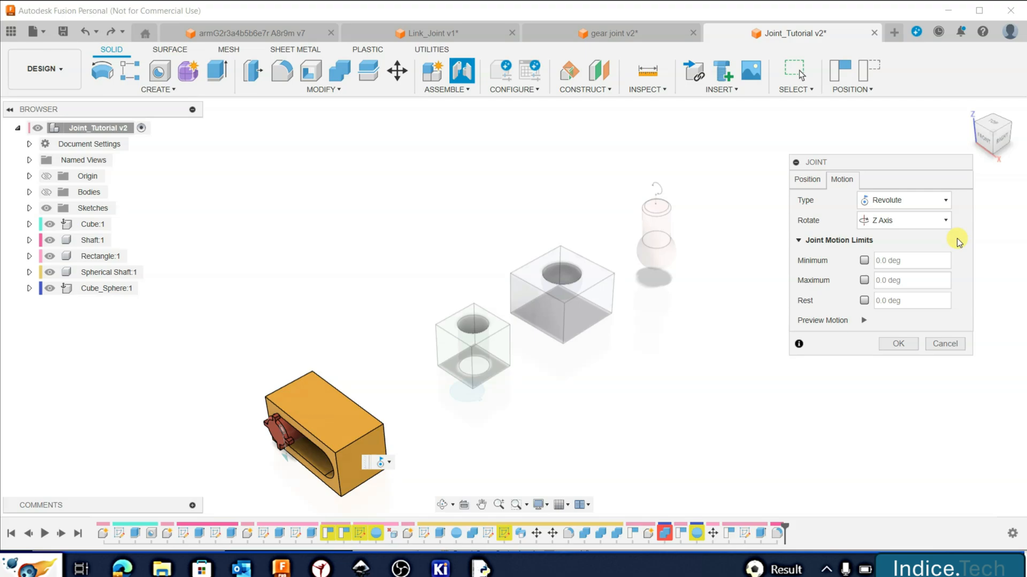
left_click(943, 201)
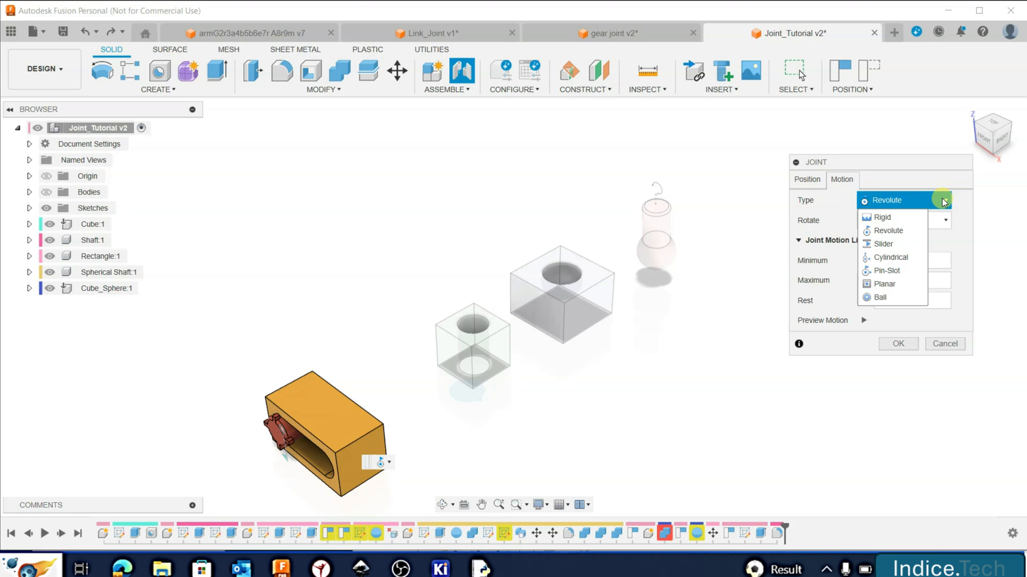
left_click(898, 276)
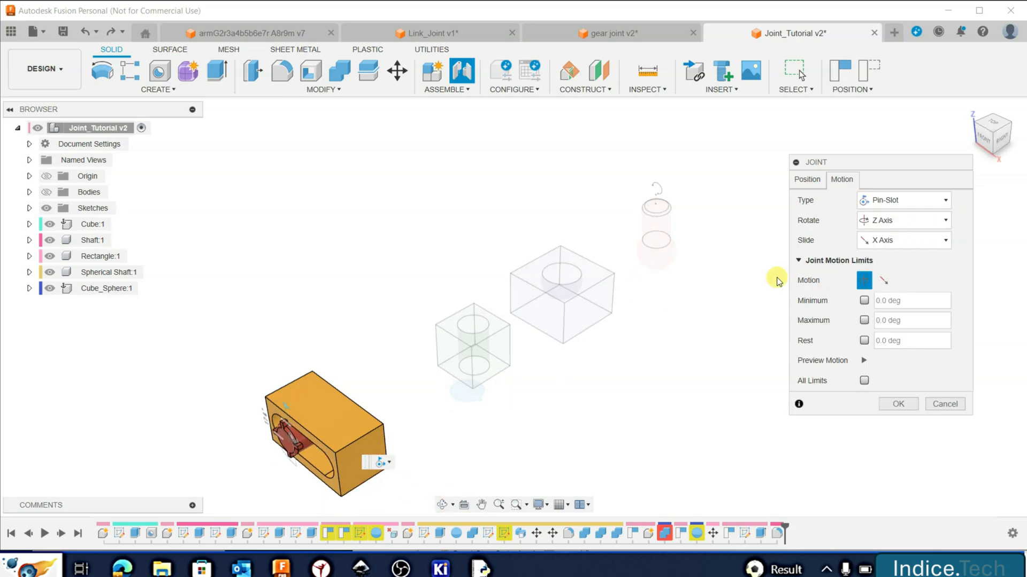
Limit the pin-slot joint's slide to a minimum of 0 mm and a maximum of 110 mm, and preview the limits
left_click(864, 283)
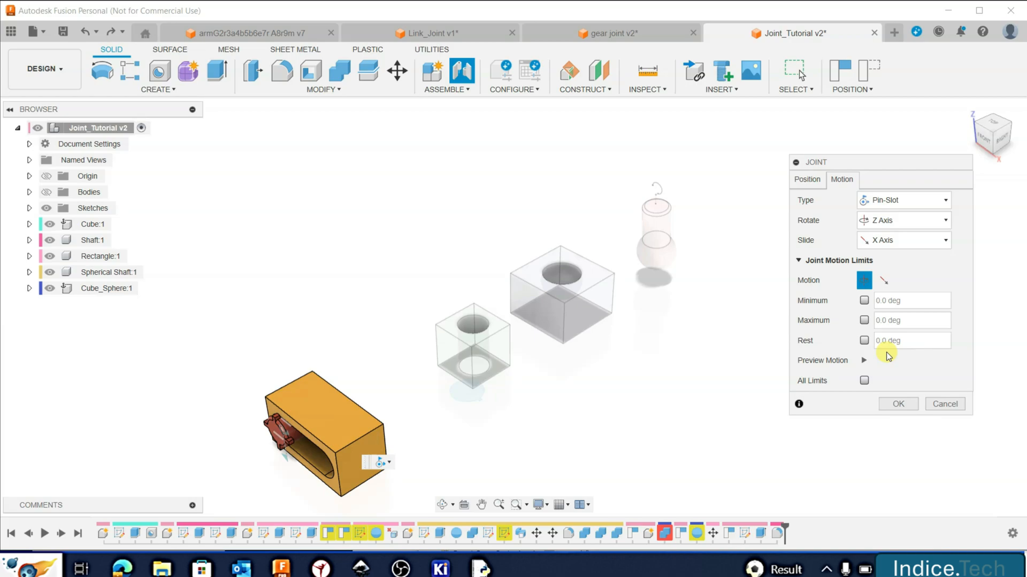
left_click(884, 280)
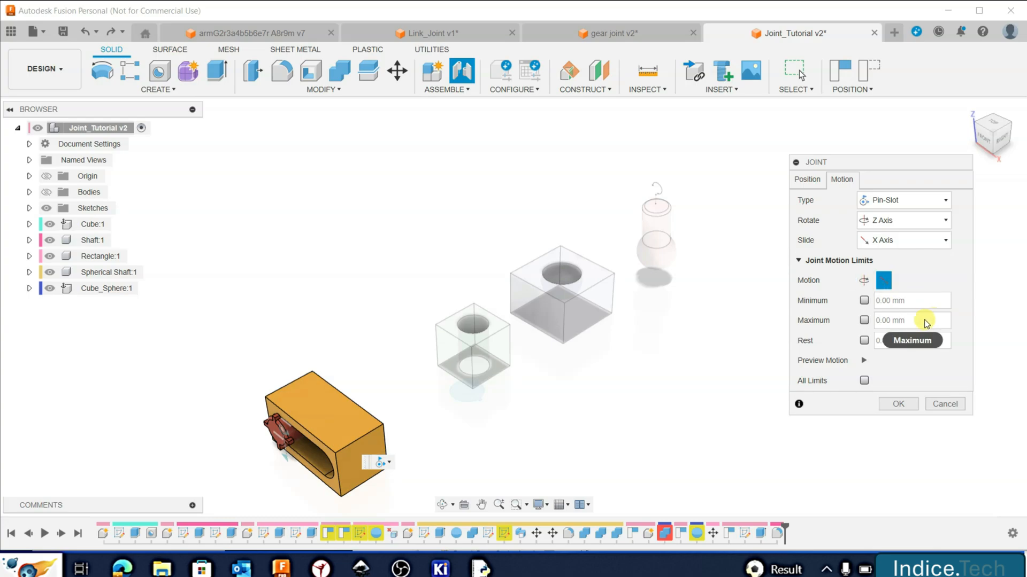
left_click(863, 321)
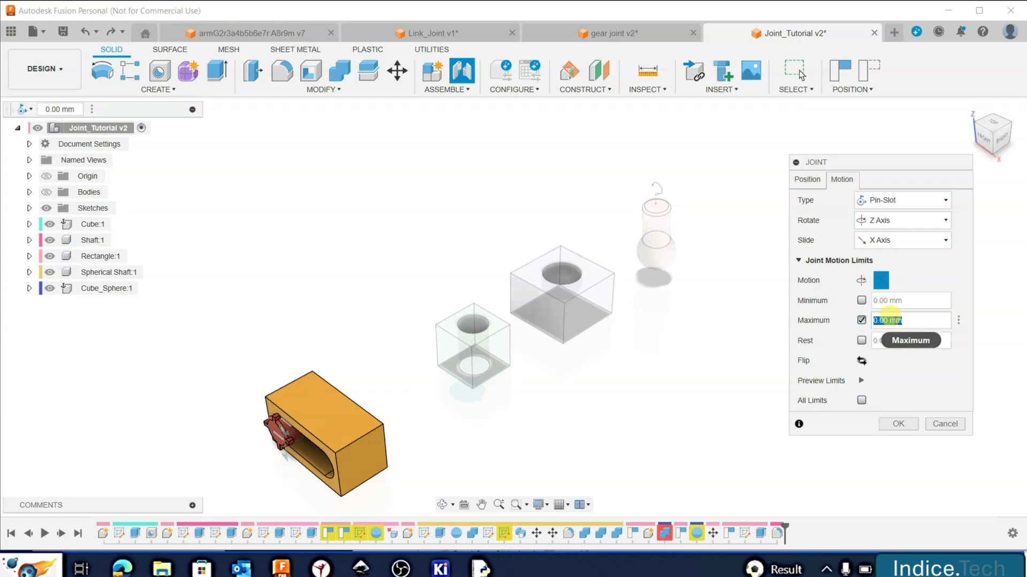
type("110")
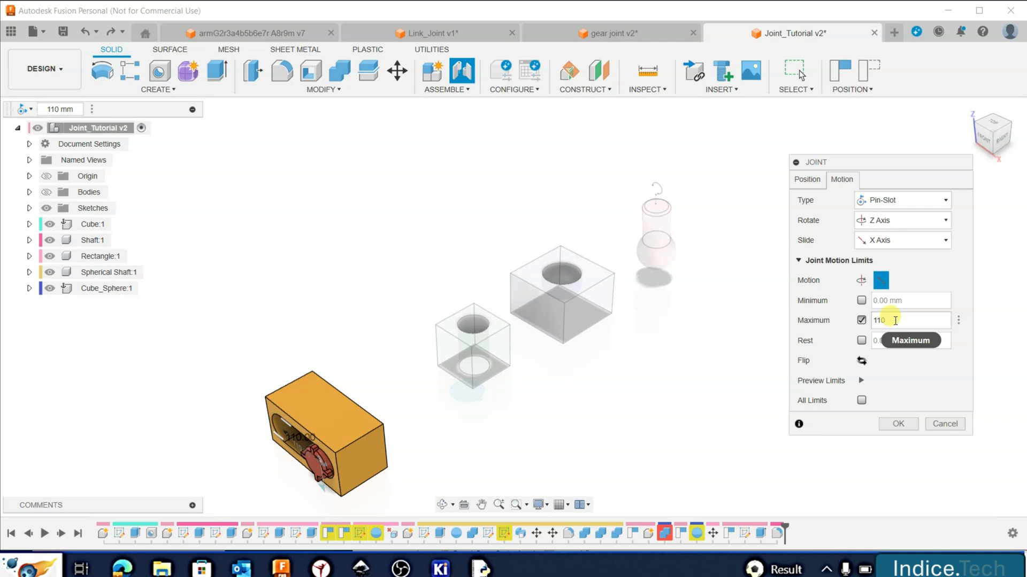
left_click(862, 301)
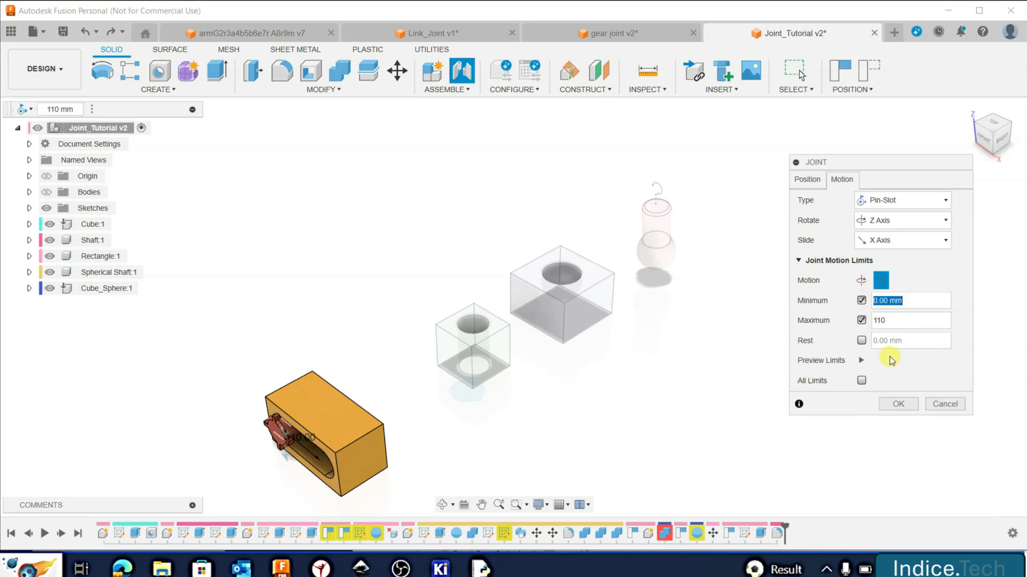
left_click(862, 360)
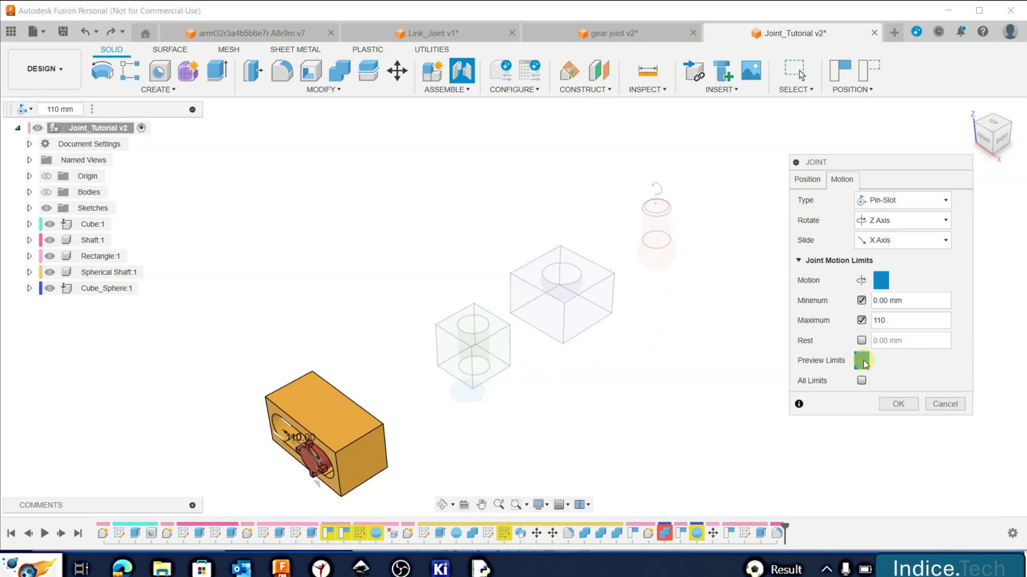
Preview the pin-slot joint's rotation without limits and create the joint between the shaft and rectangle
left_click(863, 278)
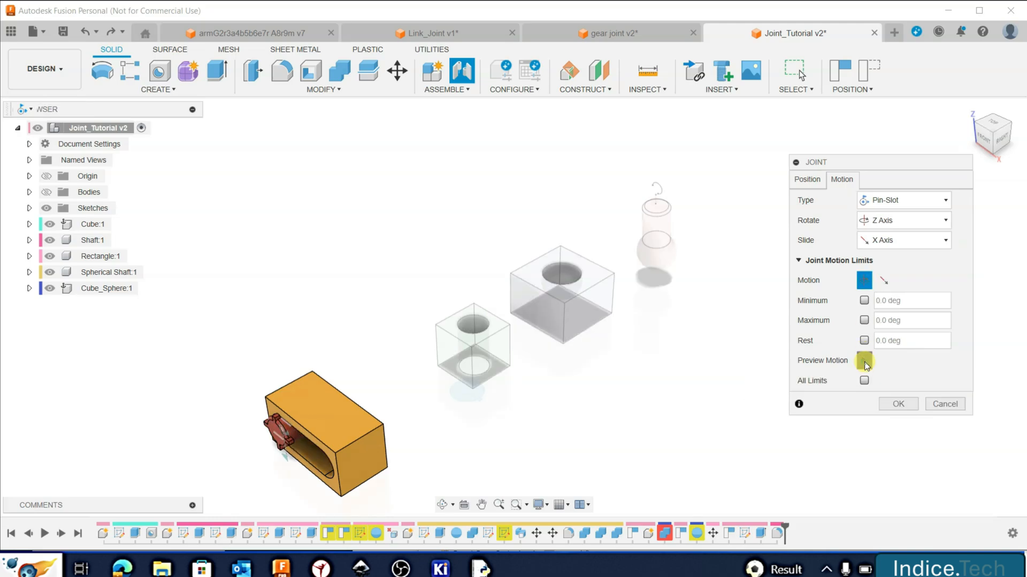
left_click(864, 361)
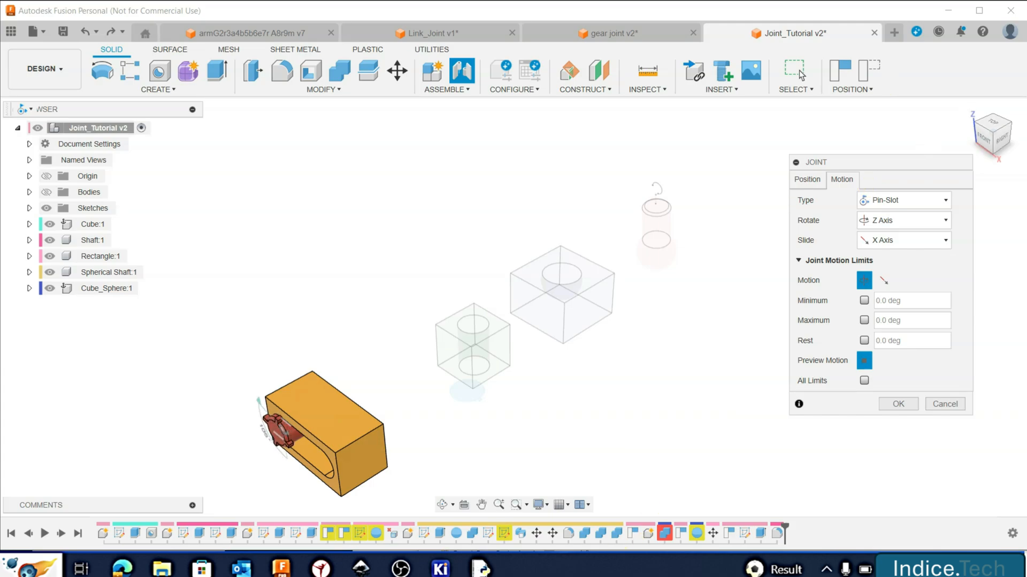
left_click(442, 504)
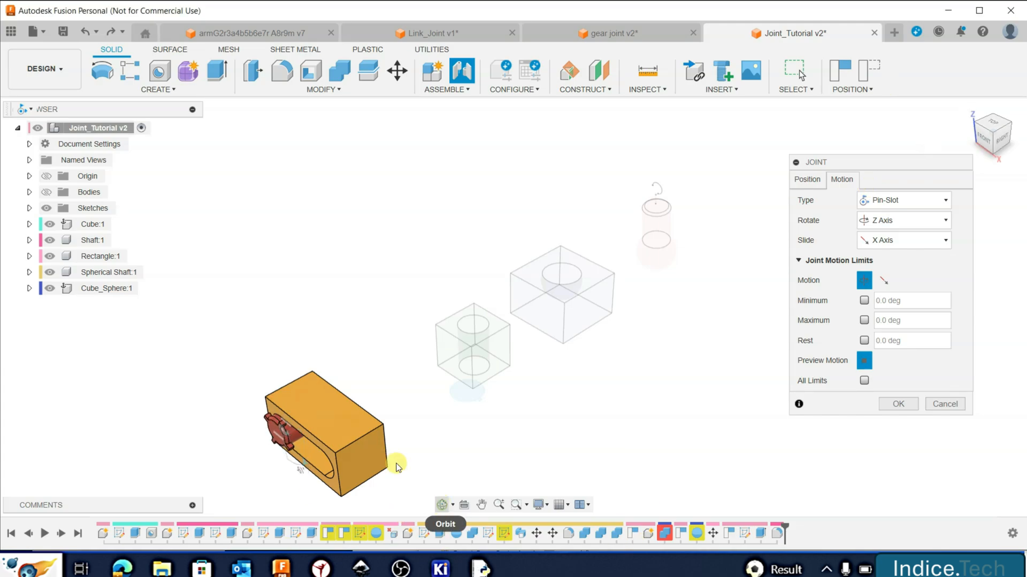
middle_click_drag(327, 454, 357, 424, "shift")
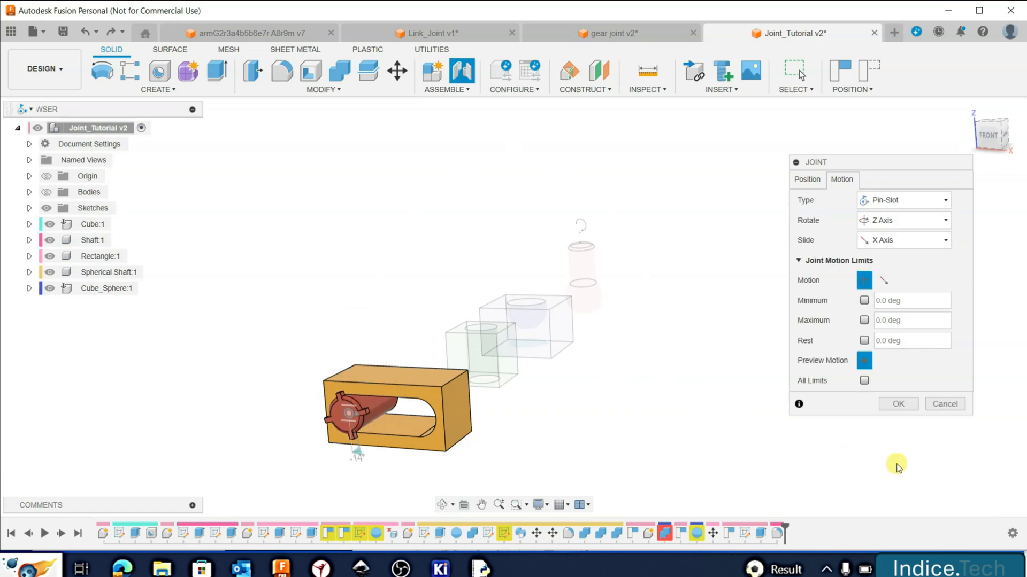
left_click(904, 404)
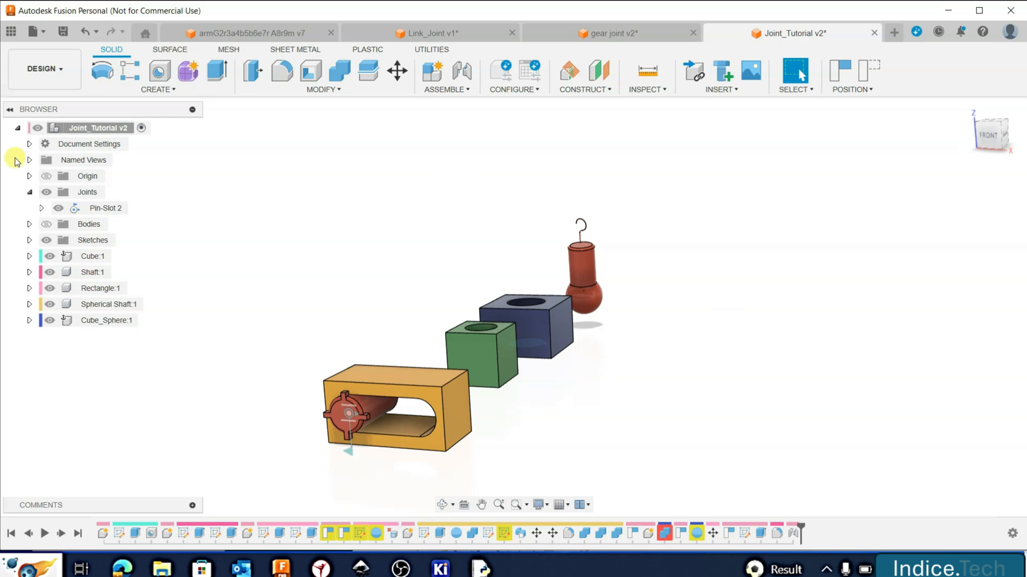
Animate the pin-slot joint to examine the shaft's combined slide and rotation, and end the animation
left_click(41, 208)
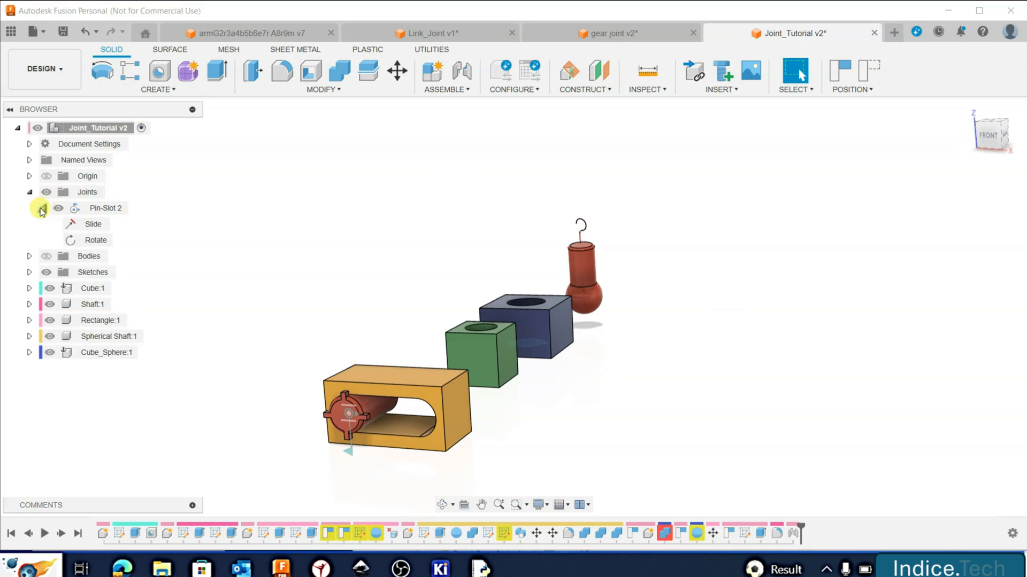
right_click(111, 210)
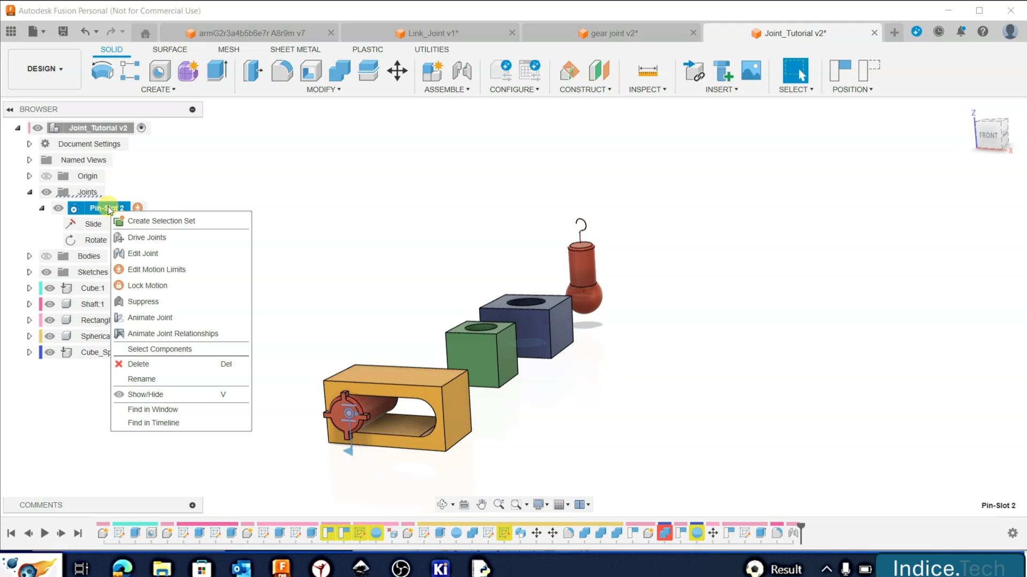
left_click(163, 318)
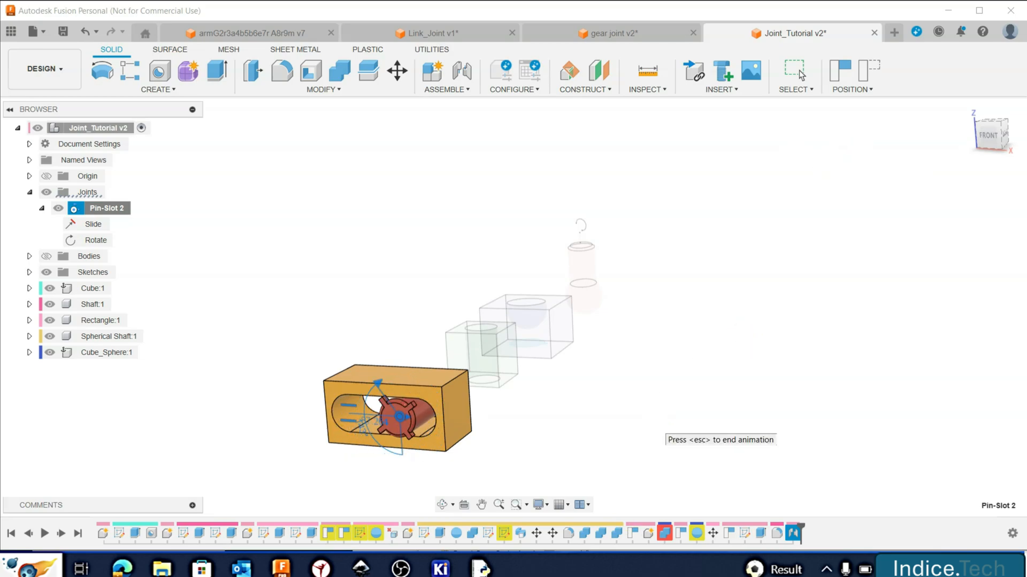
left_click(982, 12)
left_click(691, 380)
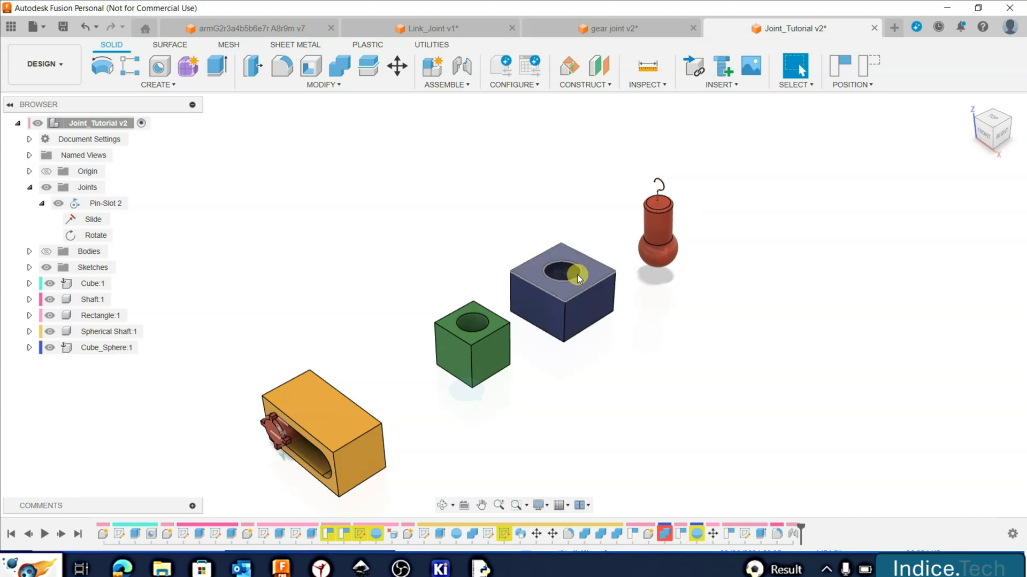
Place a joint from the spherical shaft's ball to the blue cube's socket and set its motion type to Ball
left_click(462, 69)
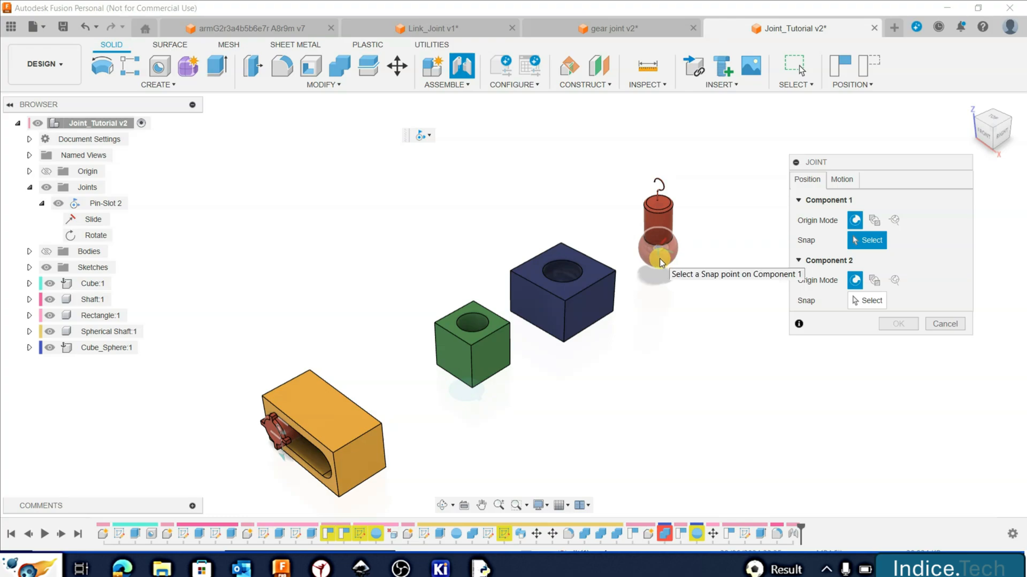
left_click(660, 261)
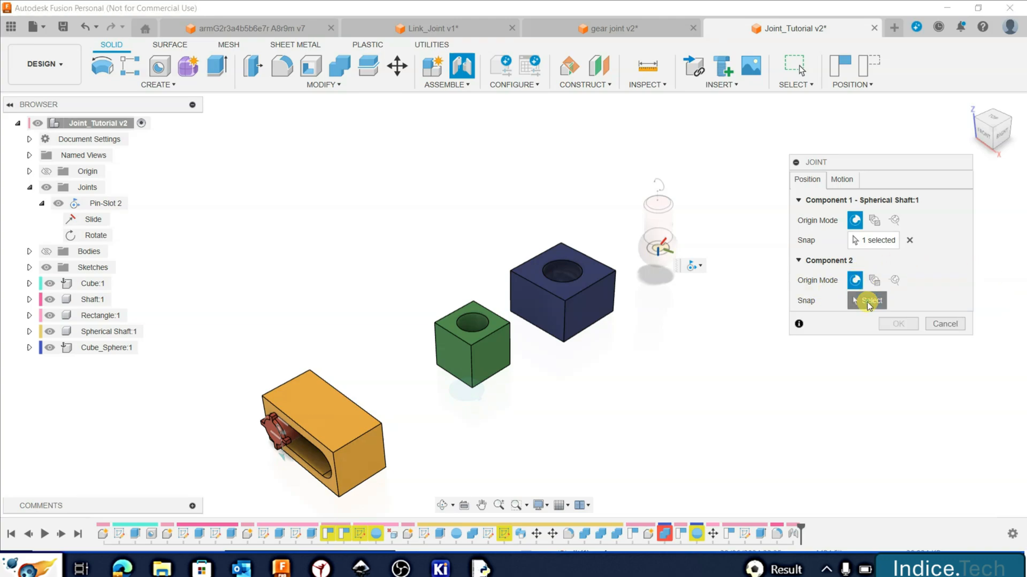
left_click(562, 270)
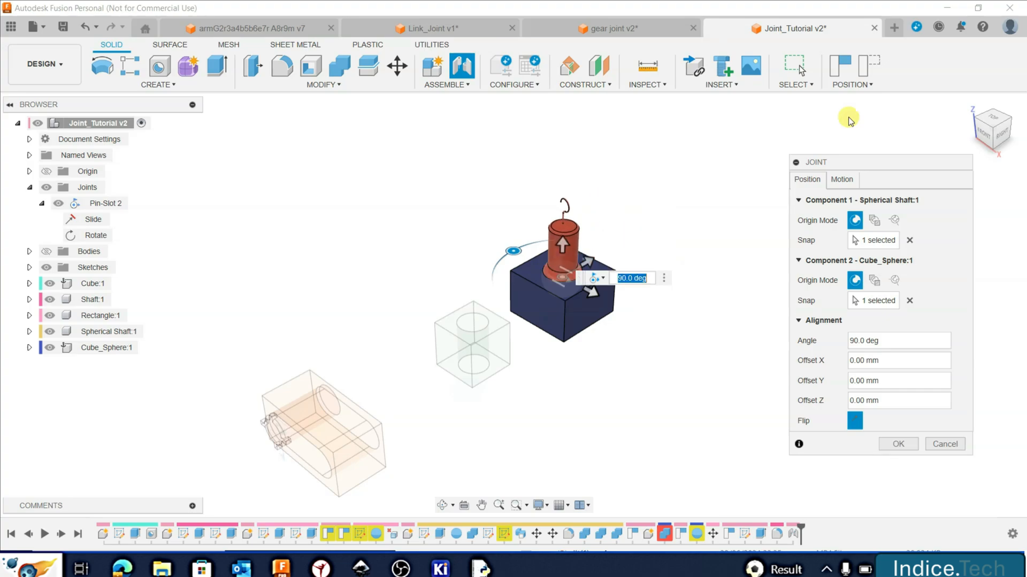
left_click(846, 178)
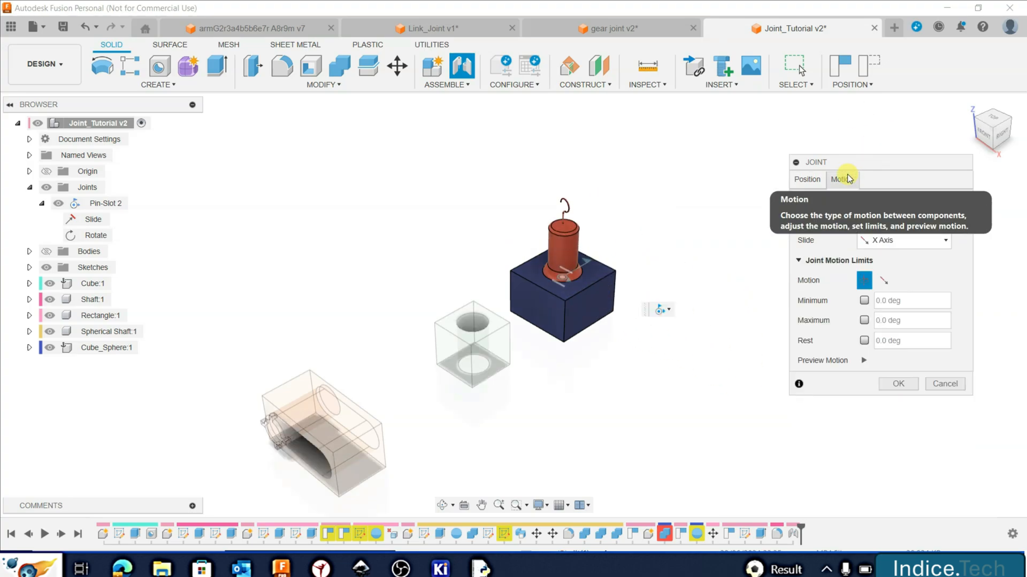
left_click(940, 207)
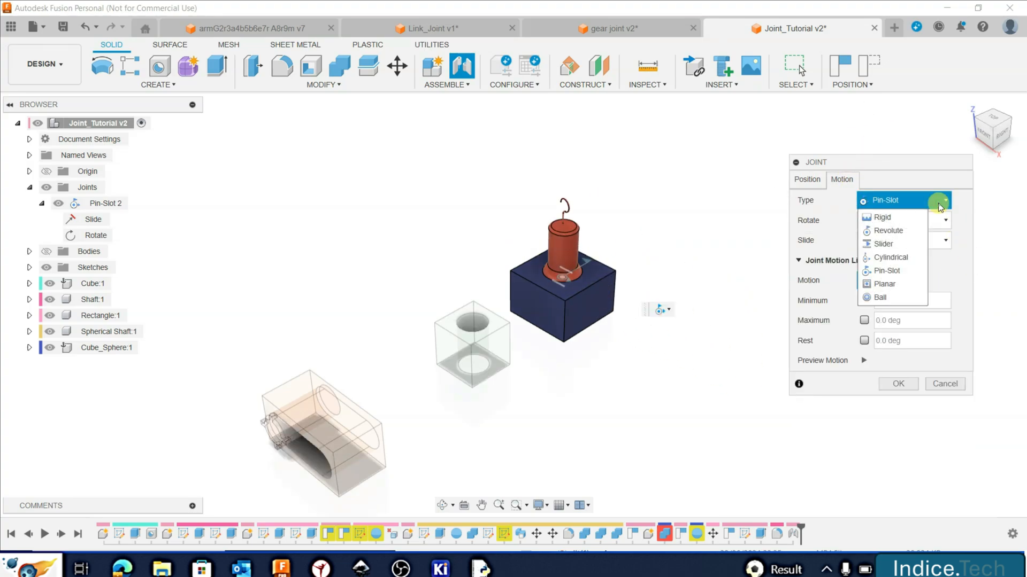
left_click(910, 300)
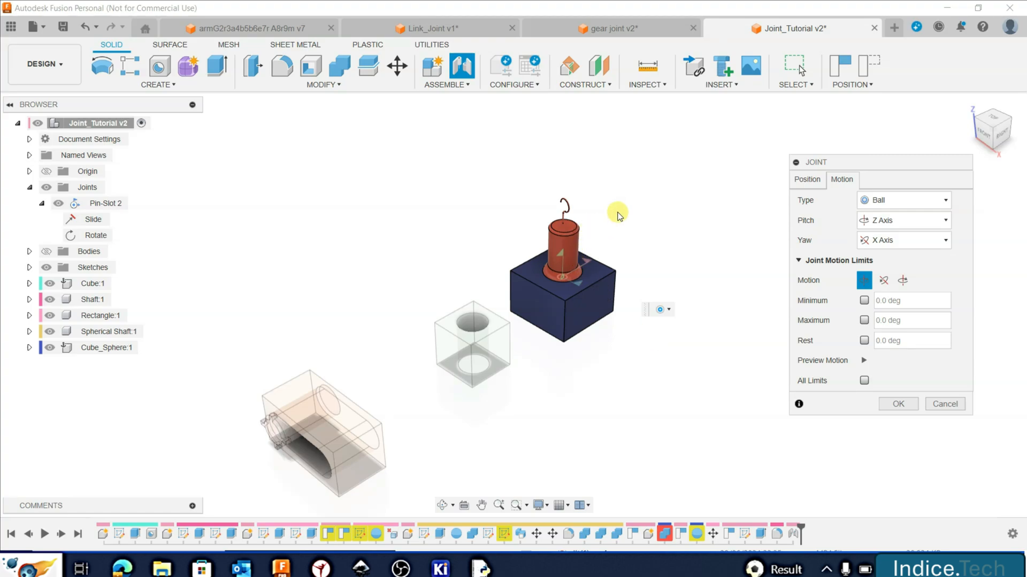
Limit the ball joint's roll motion to a minimum of -180 degrees and a maximum of 180 degrees
left_click(903, 284)
left_click(863, 300)
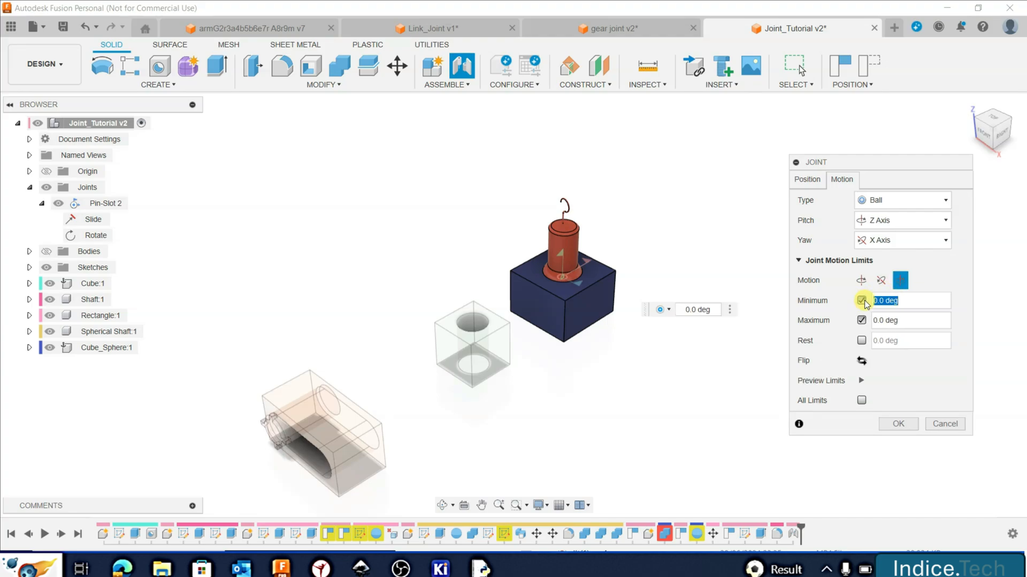
type("-180")
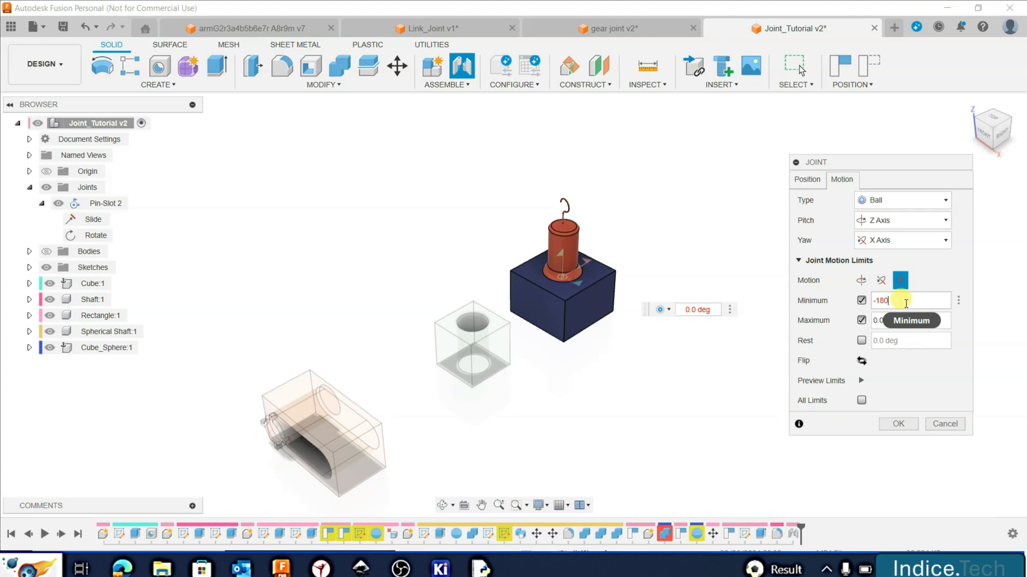
key("Tab")
left_click(906, 320)
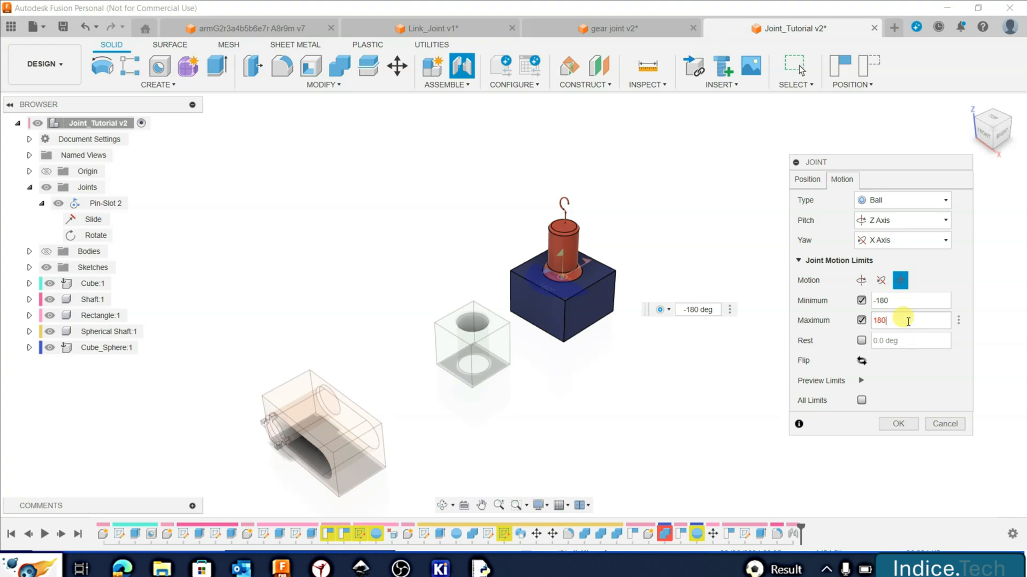
Limit the ball joint's yaw motion to a minimum of -45 degrees and a maximum of 45 degrees
left_click(882, 282)
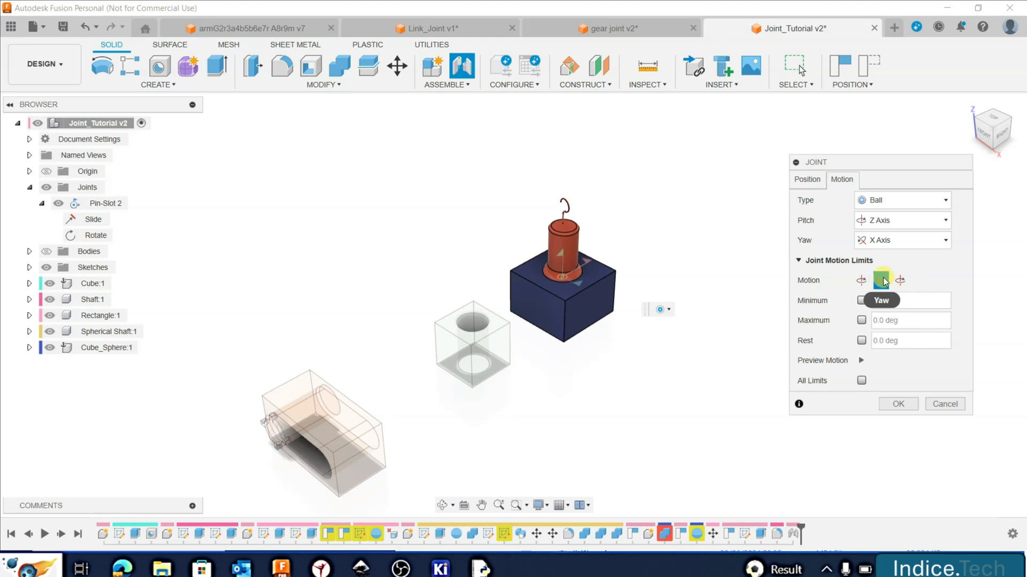
left_click(861, 301)
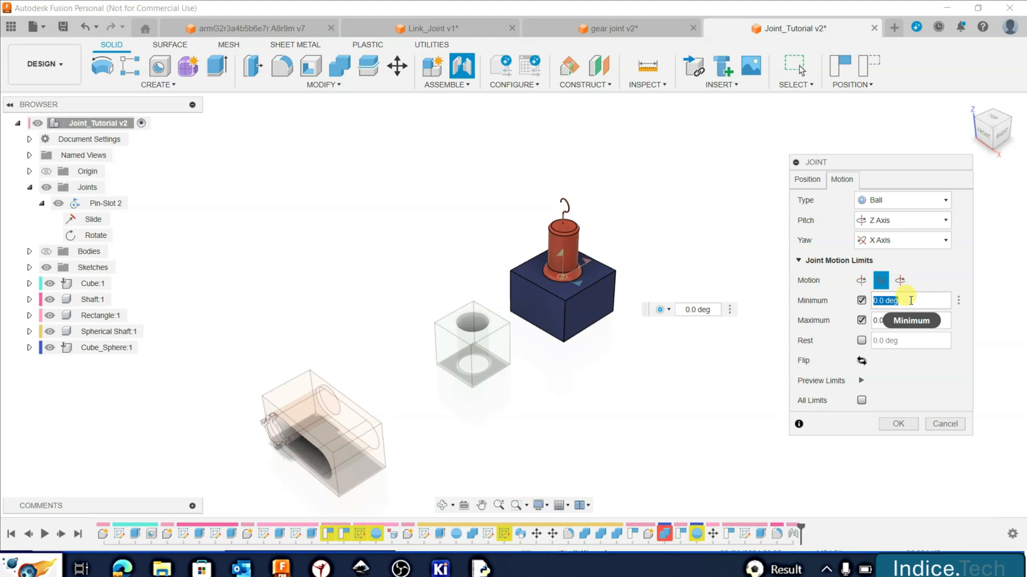
key("BackSpace")
type("-45")
key("Tab")
left_click(905, 324)
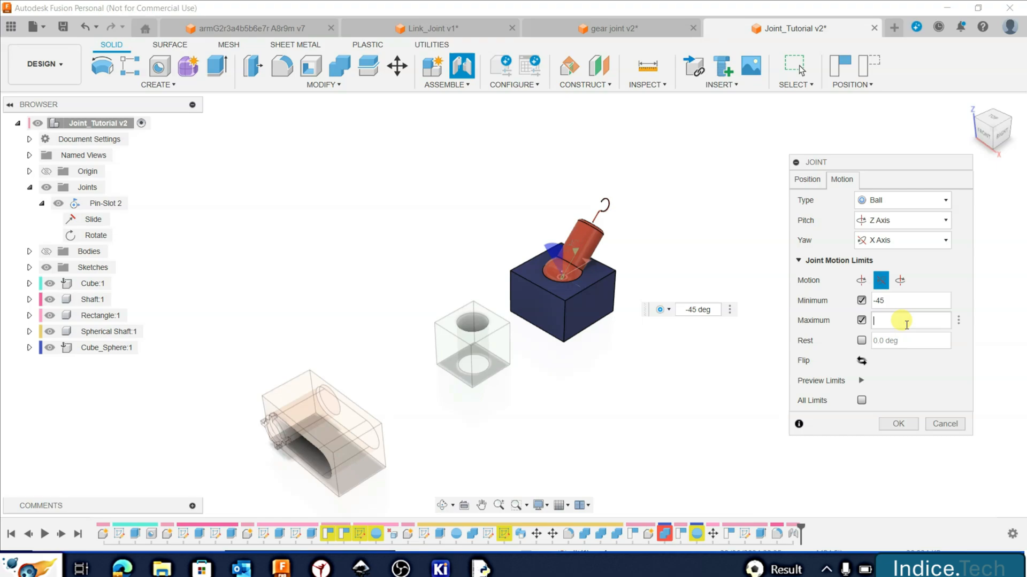
type("45")
key("Tab")
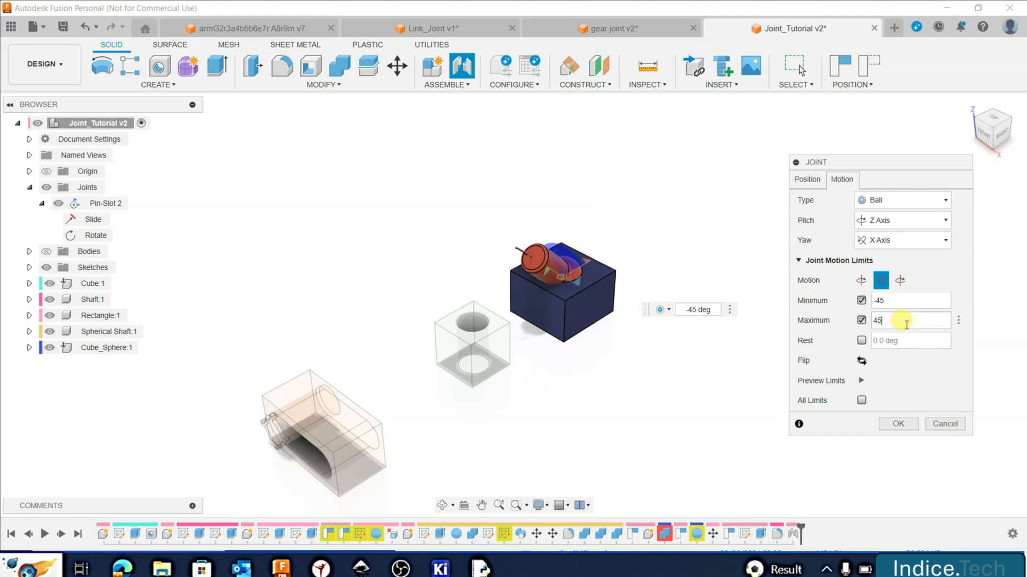
Limit the ball joint's pitch motion to a minimum of 0 degrees and a maximum of 180 degrees
left_click(861, 281)
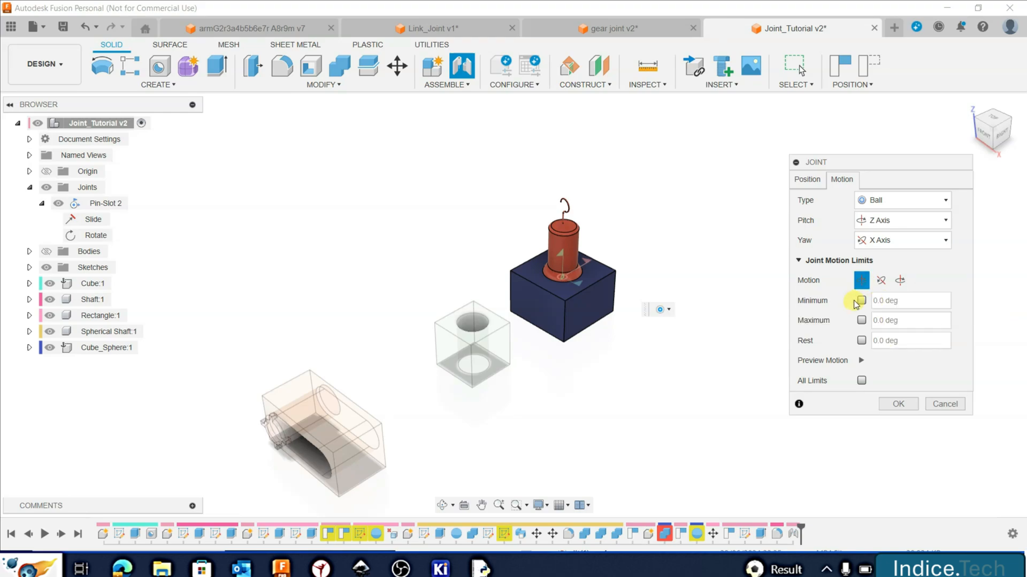
left_click(860, 301)
left_click(861, 320)
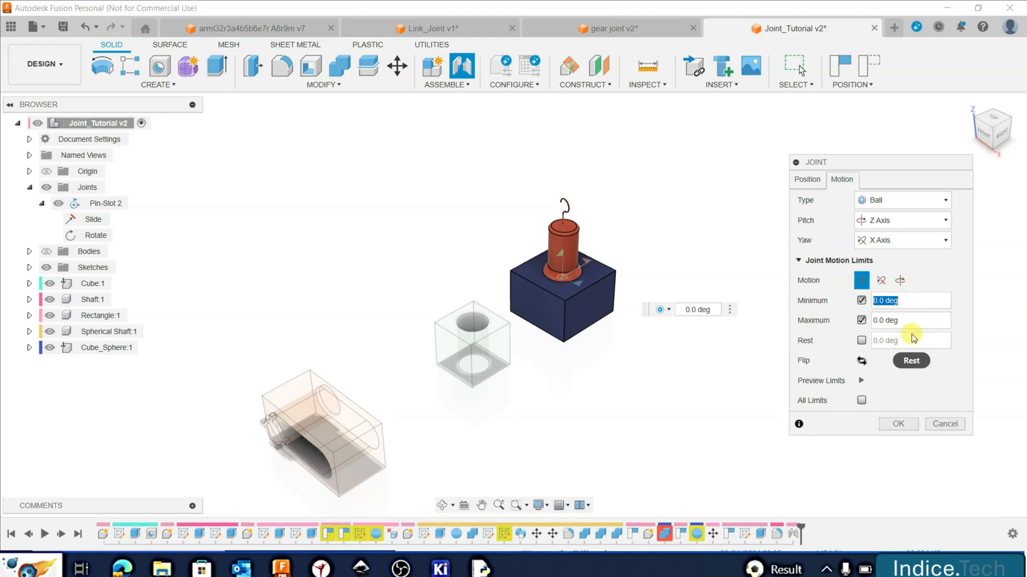
left_click(917, 320)
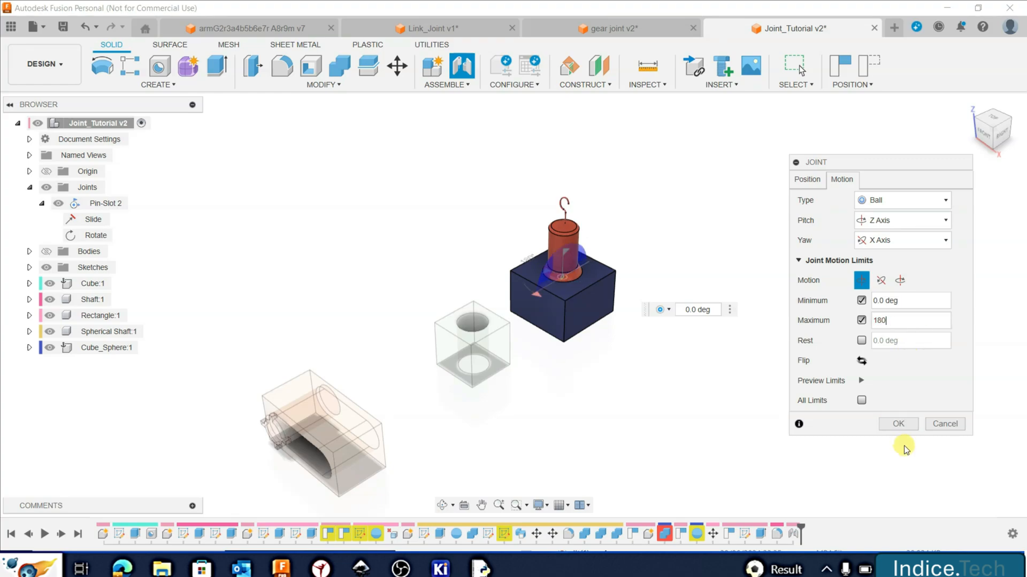
left_click(897, 428)
Preview the ball joint's pitch, yaw and roll limits in turn and create the joint between the spherical shaft and its cube
left_click(857, 381)
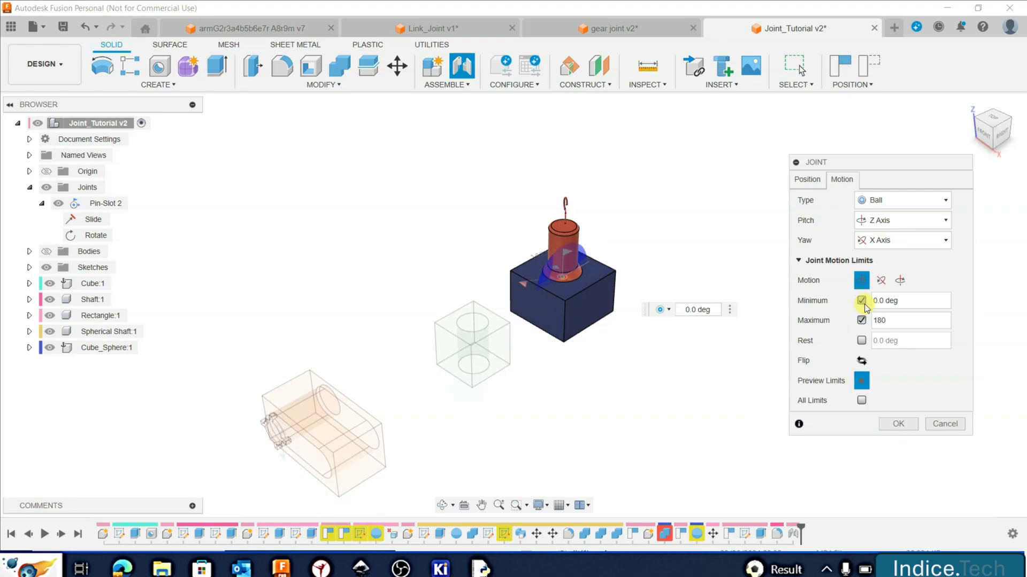
left_click(880, 280)
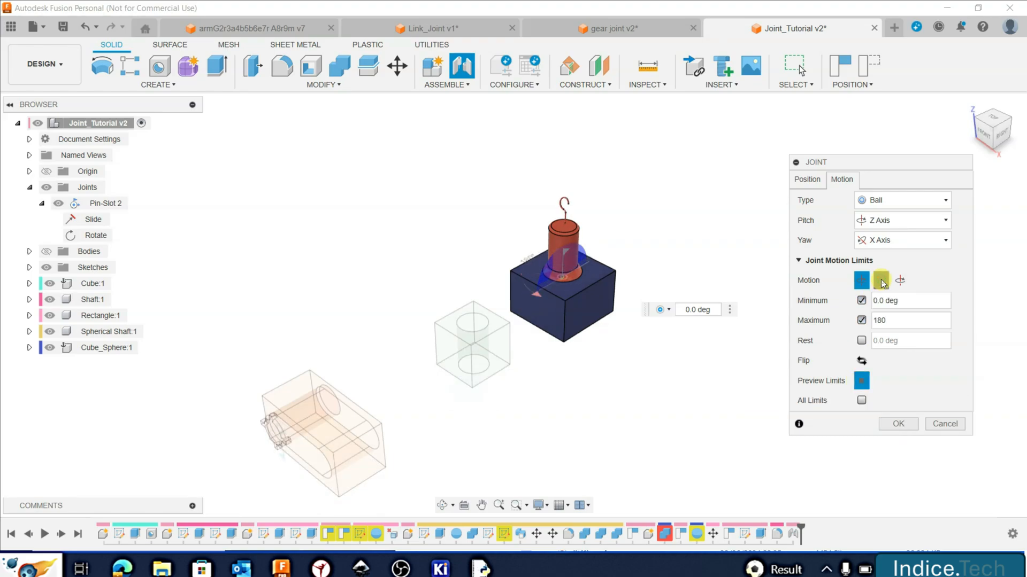
left_click(859, 382)
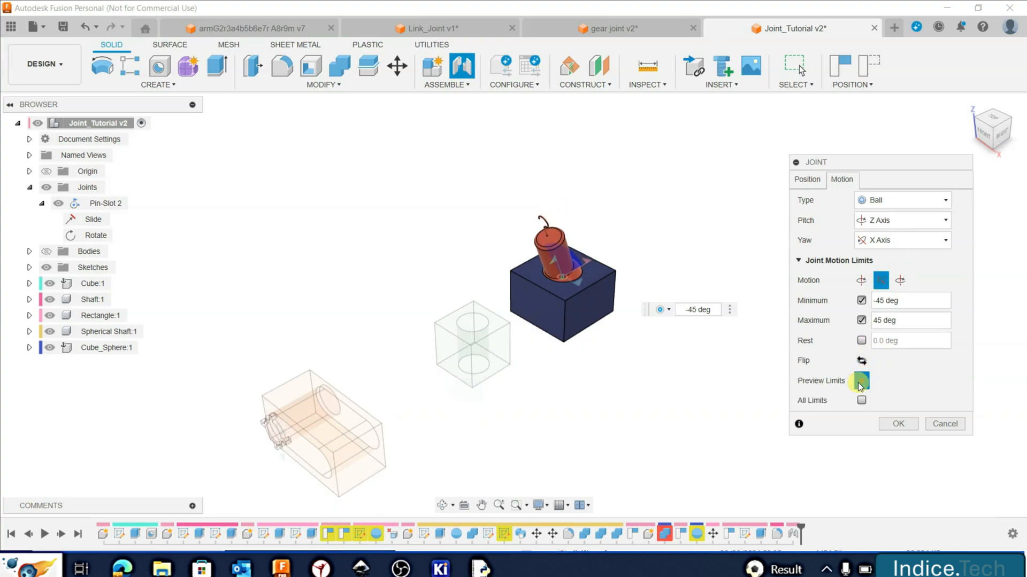
left_click(900, 281)
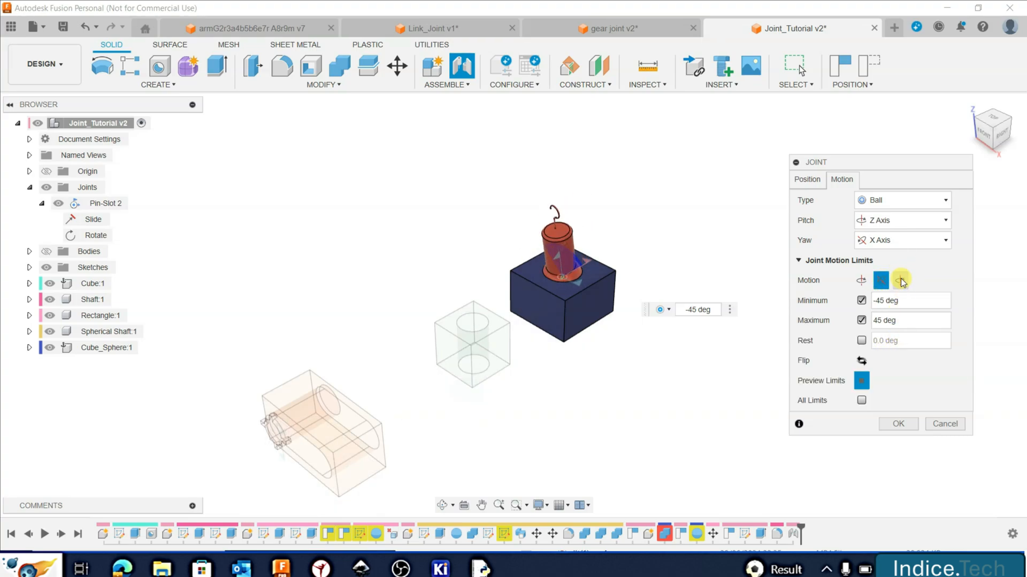
left_click(859, 380)
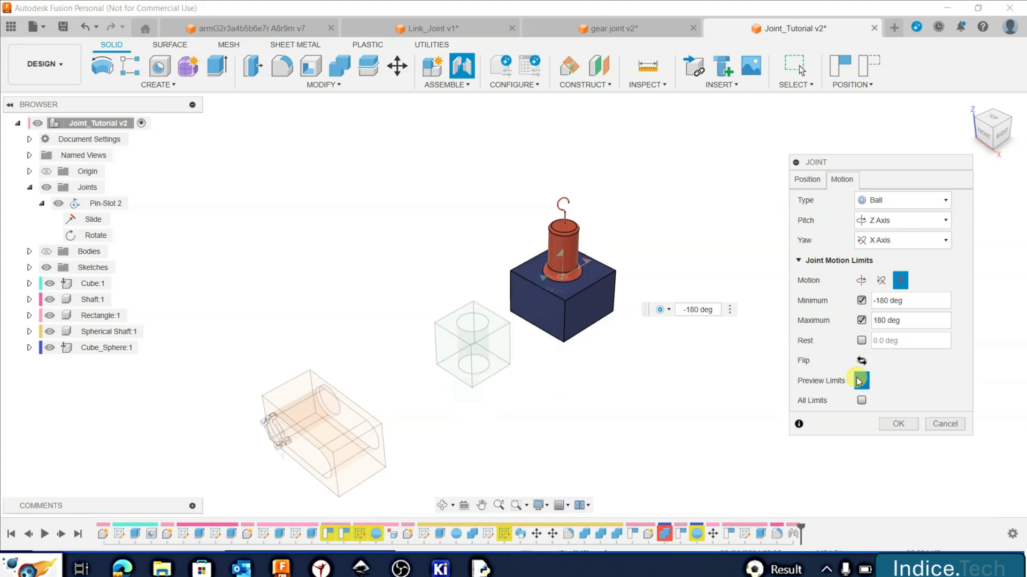
left_click(909, 427)
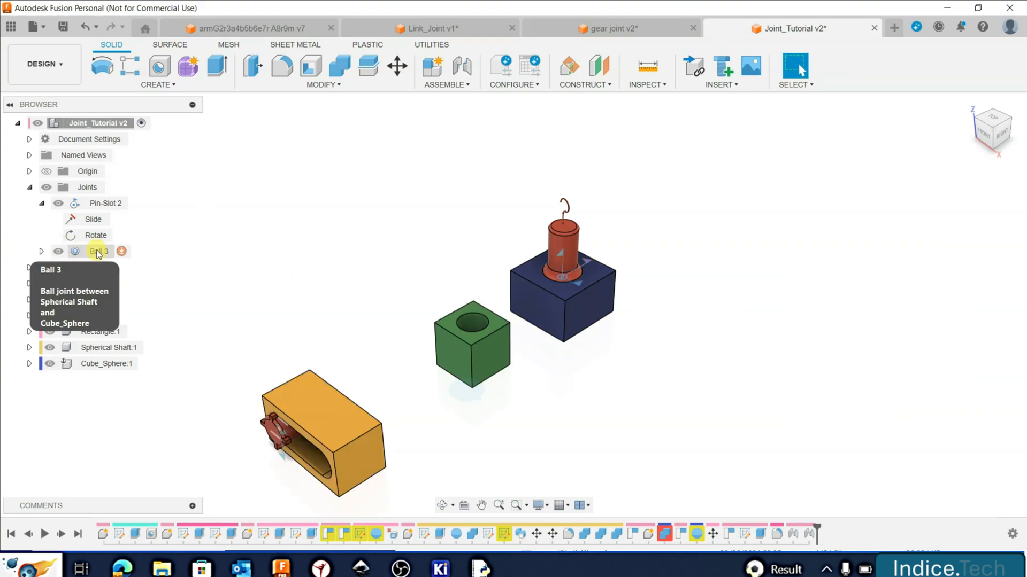
Animate the ball joint to examine the spherical shaft's movement in its socket, and end the animation
right_click(98, 253)
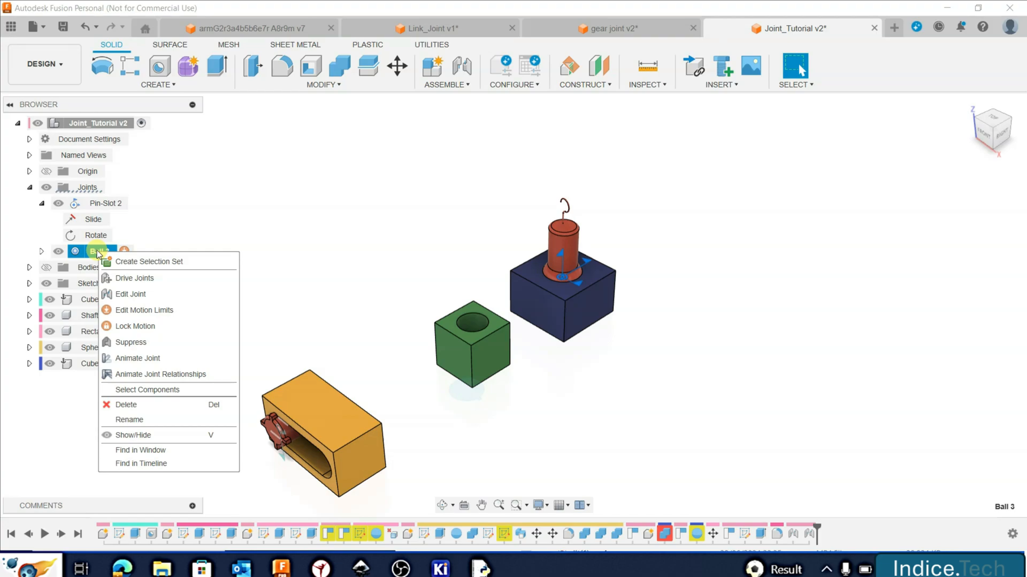
left_click(154, 359)
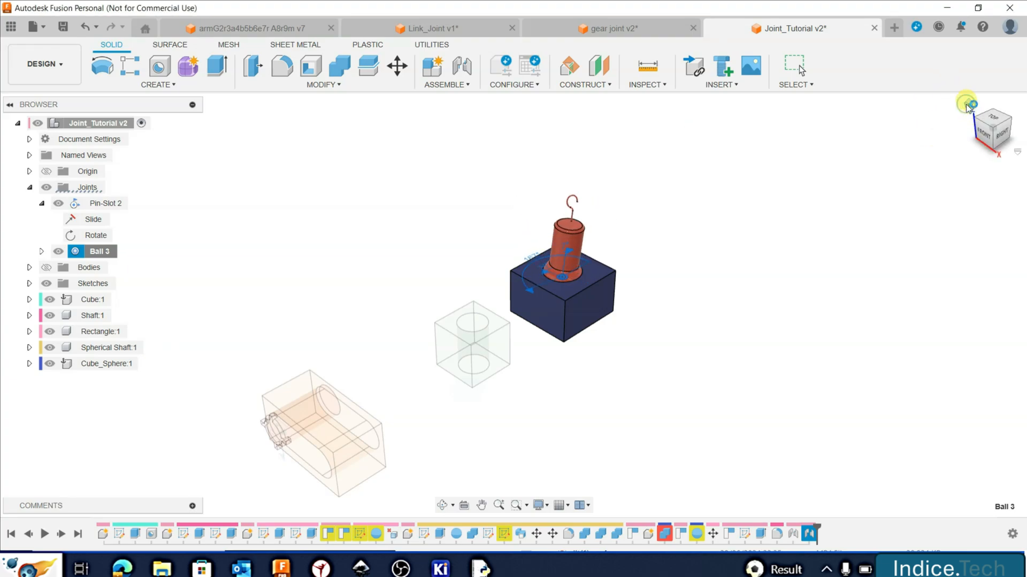
left_click(967, 105)
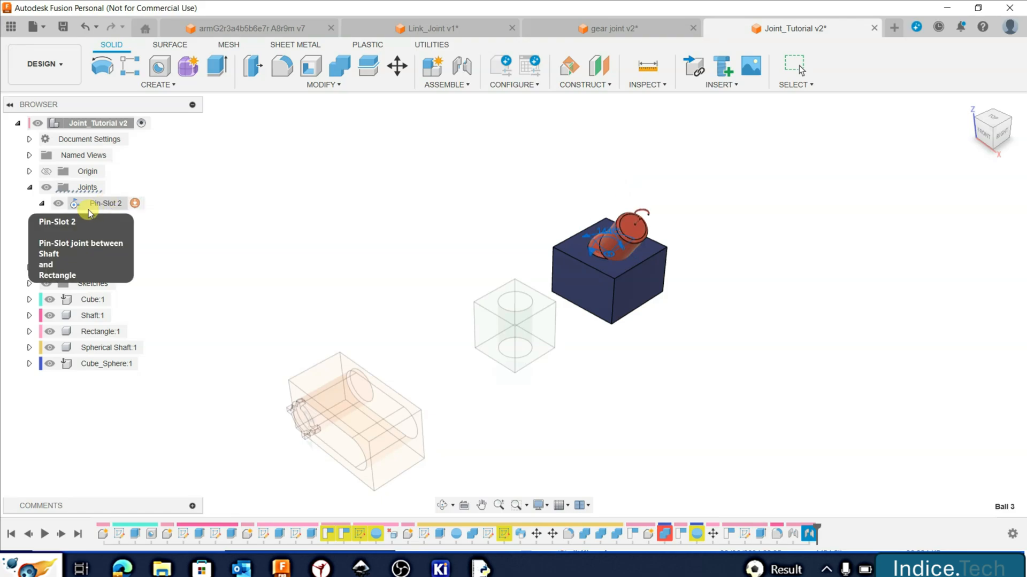
right_click(116, 208)
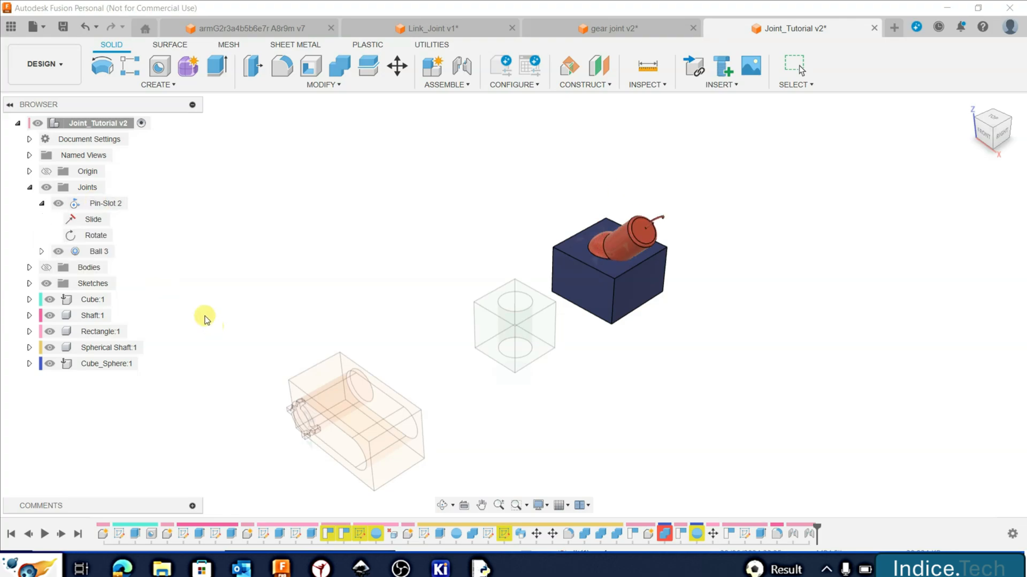
key("Escape")
left_click(464, 66)
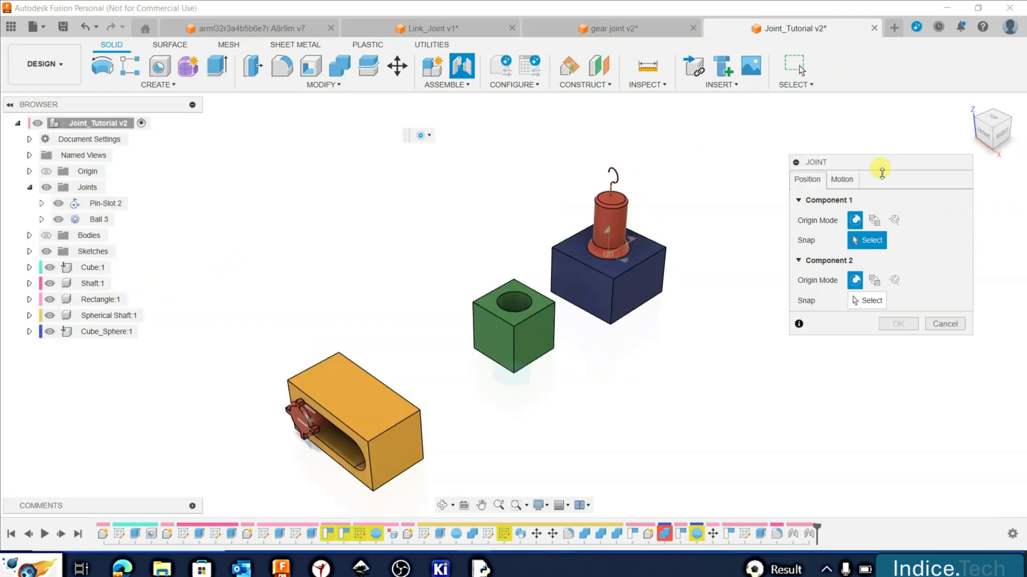
left_click(841, 180)
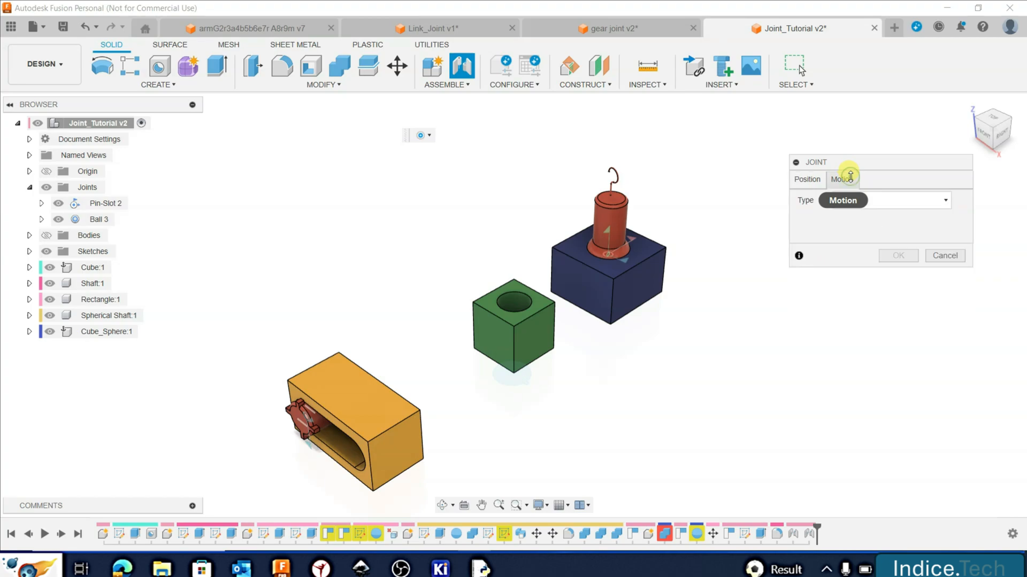
left_click(902, 201)
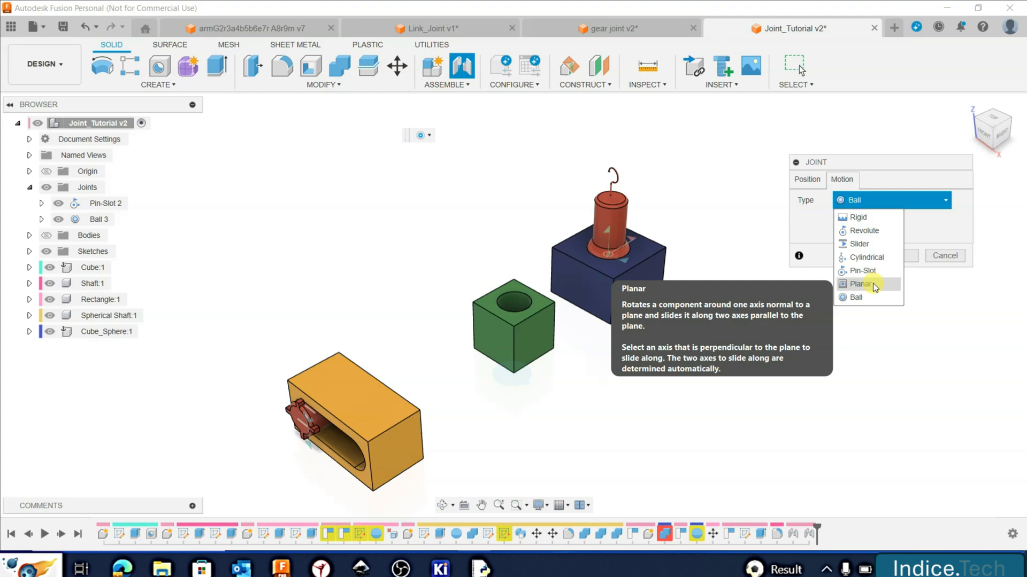
left_click(945, 255)
left_click(945, 255)
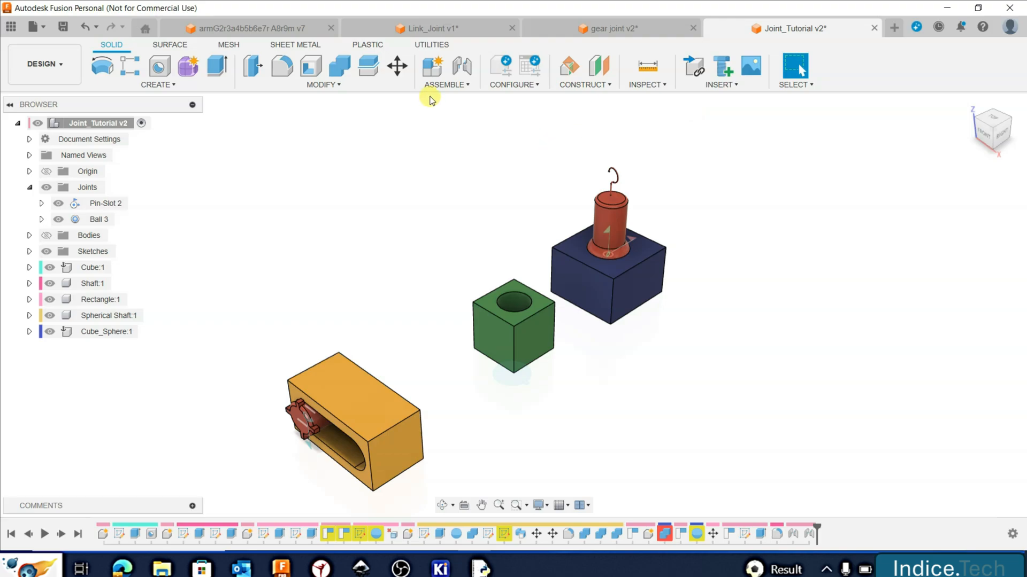
Create an internal standard component named Planner_Base under the root assembly and make it active
left_click(437, 68)
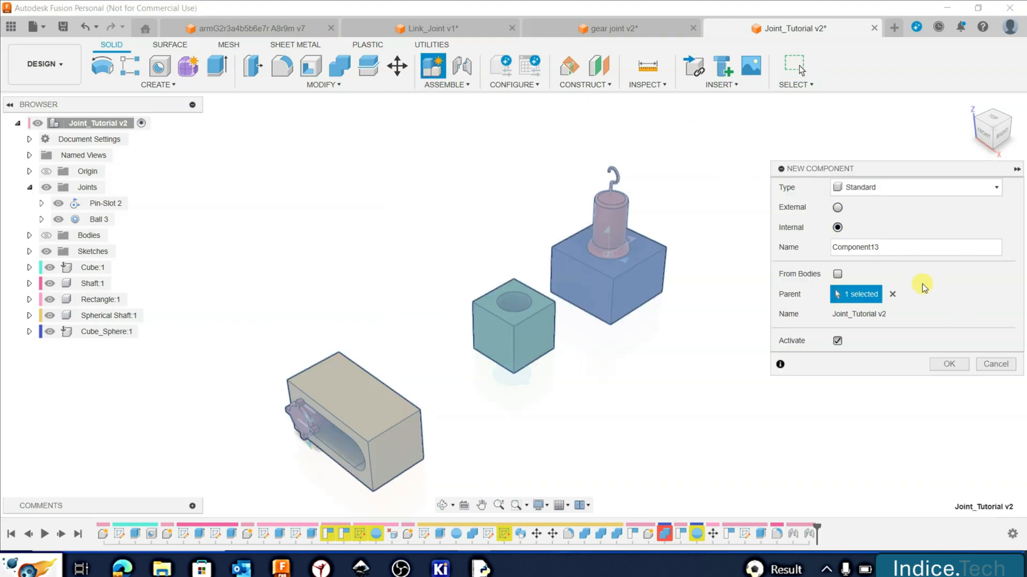
left_click(884, 246)
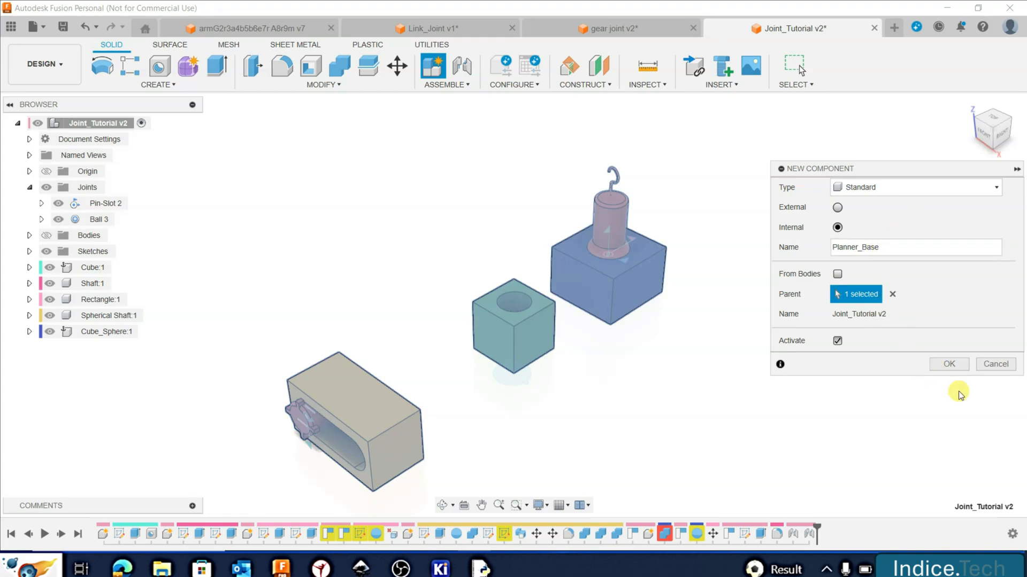
left_click(954, 363)
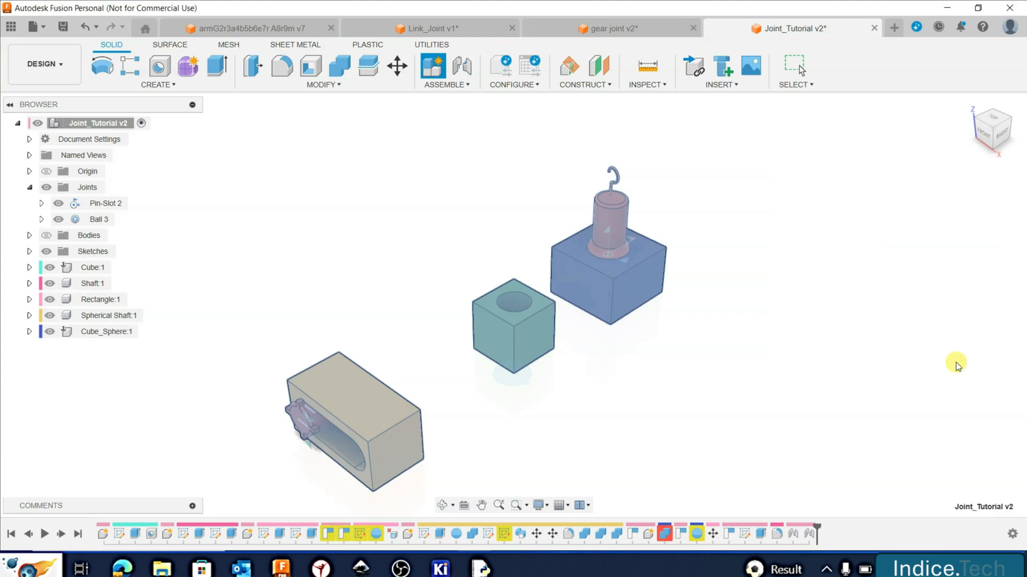
Start a sketch on the horizontal XY plane in the Planner_Base component
left_click(144, 86)
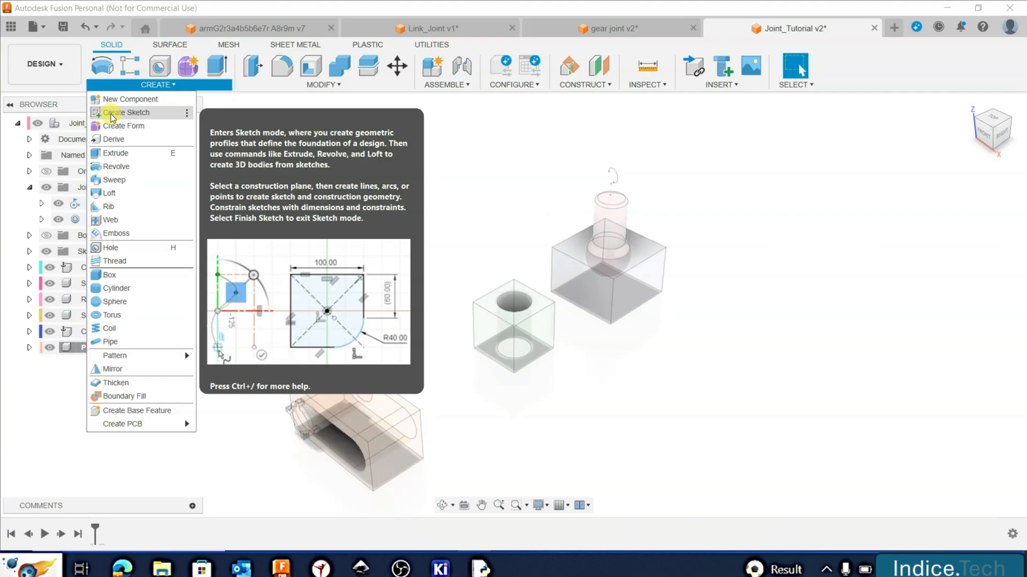
left_click(112, 113)
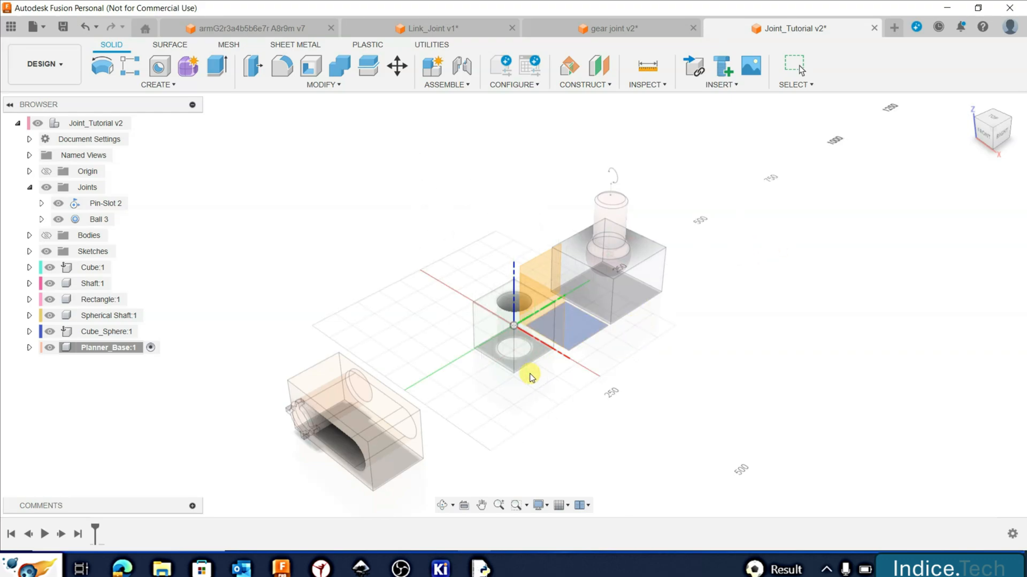
left_click(487, 369)
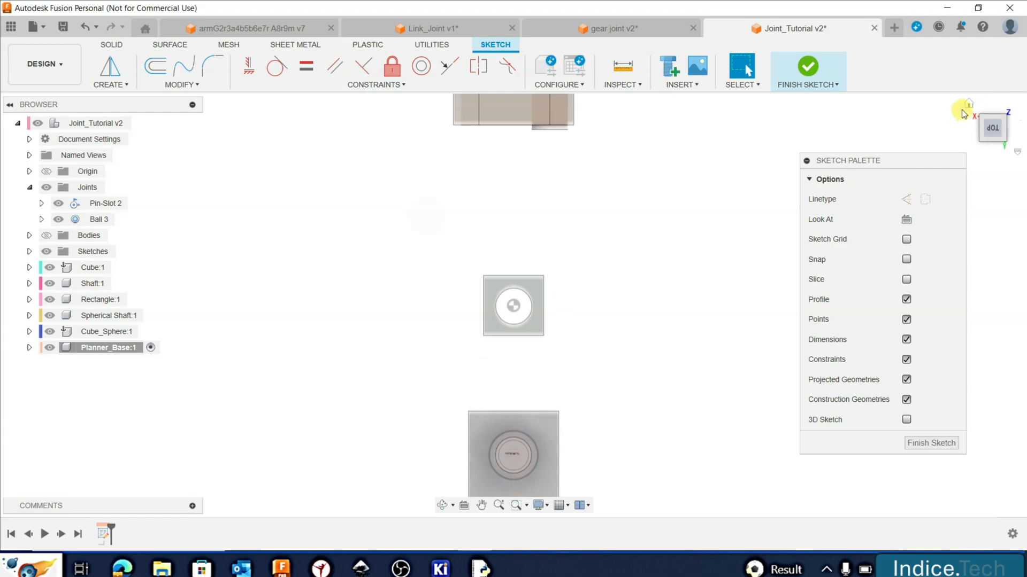
left_click(968, 106)
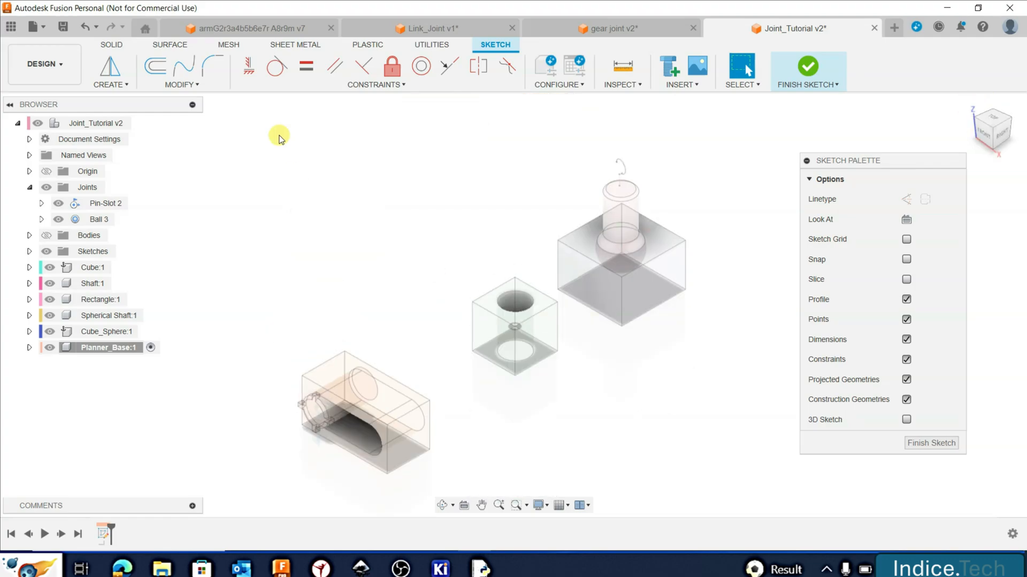
Draw a large center rectangle beside the sample blocks, extending beneath the small cube to the spherical shaft's cube
left_click(126, 86)
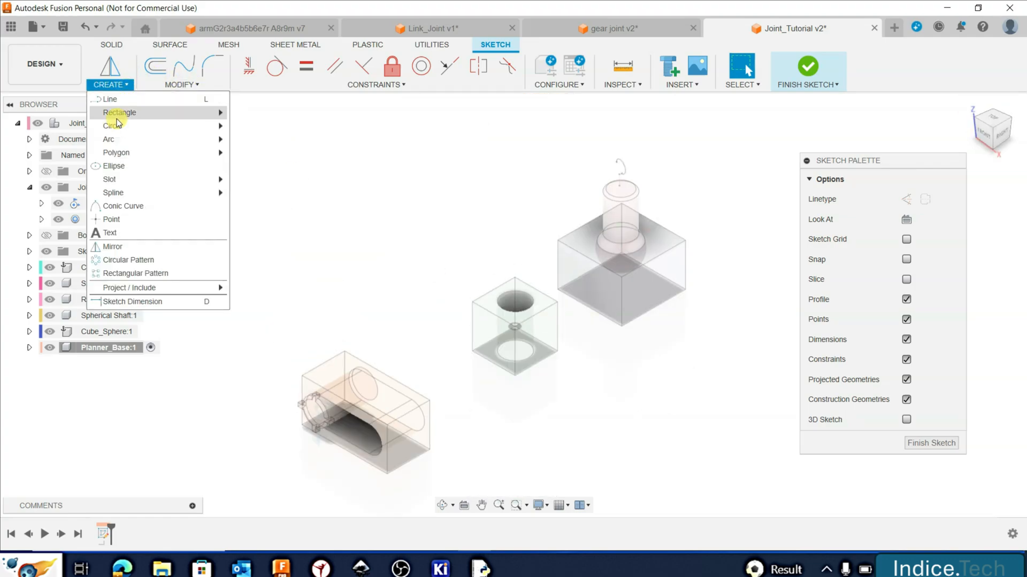
mouse_move(126, 112)
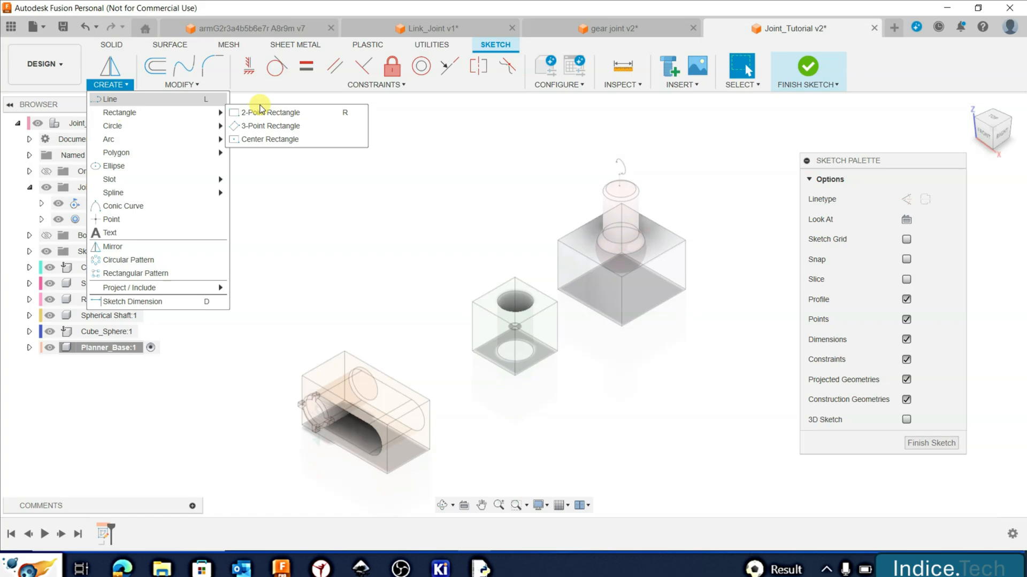
left_click(264, 140)
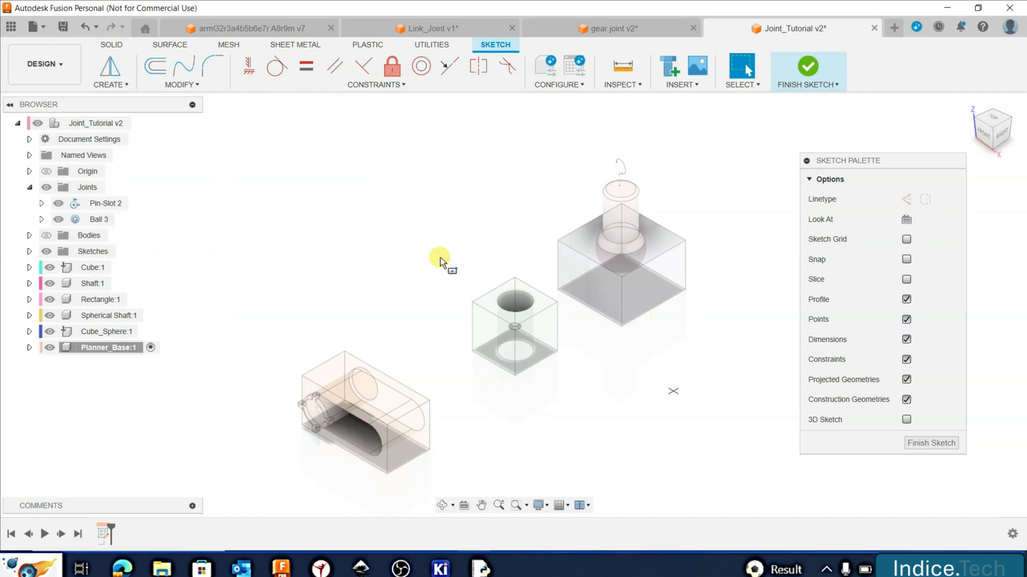
left_click(427, 280)
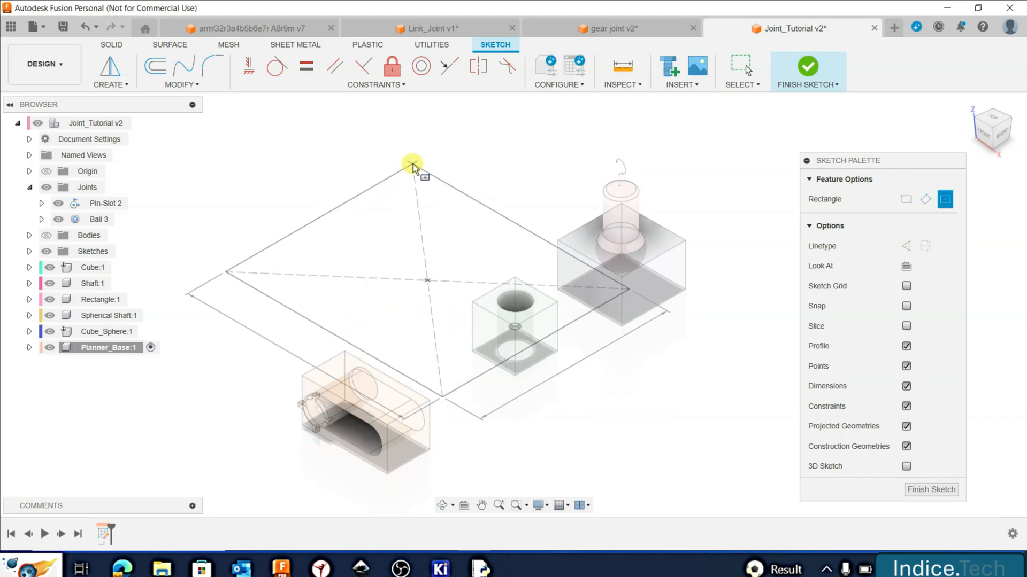
left_click(413, 164)
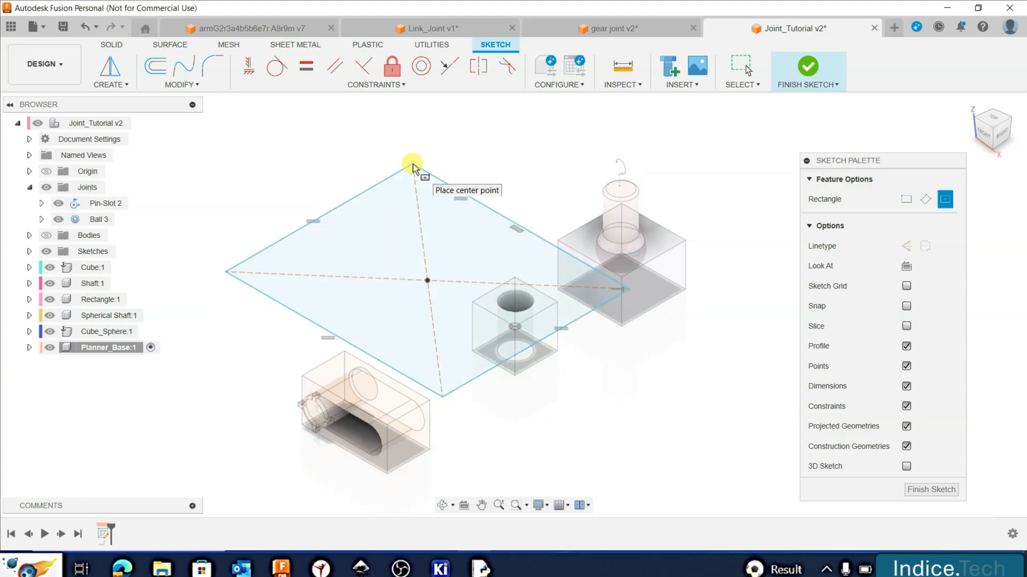
key("Escape")
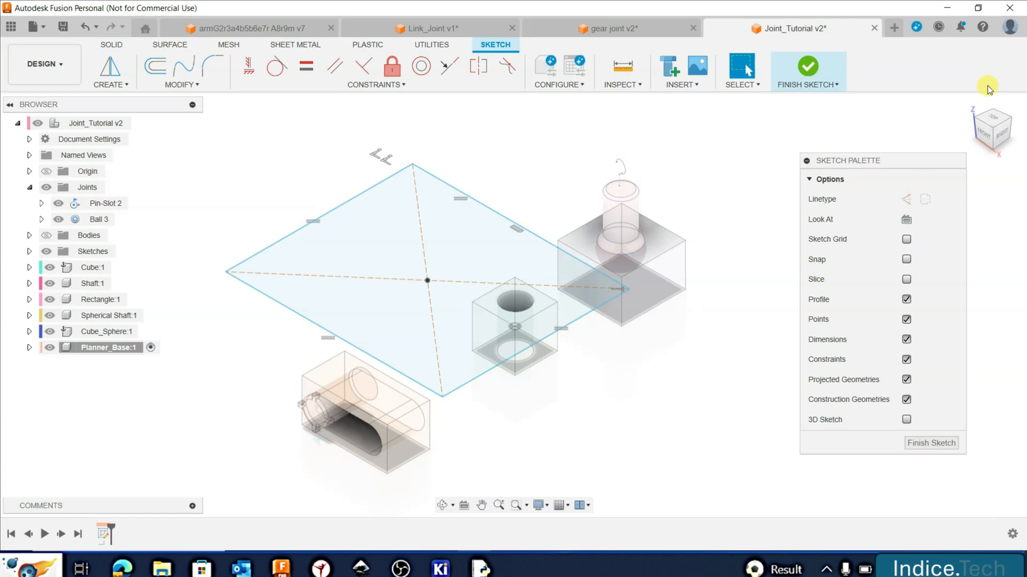
left_click(970, 107)
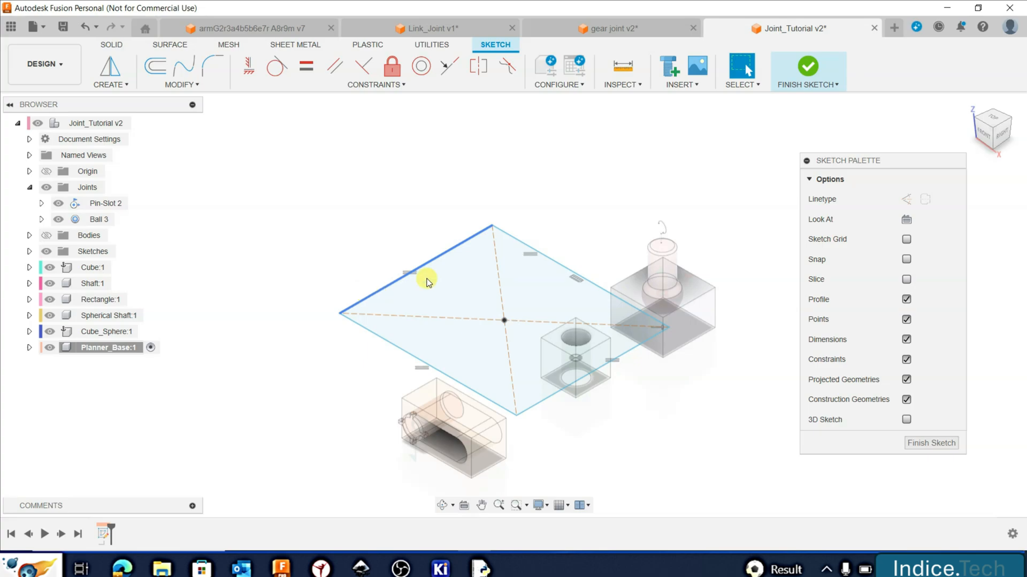
Reshape the base rectangle by moving two opposite edges so it clears the sample blocks, and finish the sketch
left_click_drag(432, 263, 372, 236)
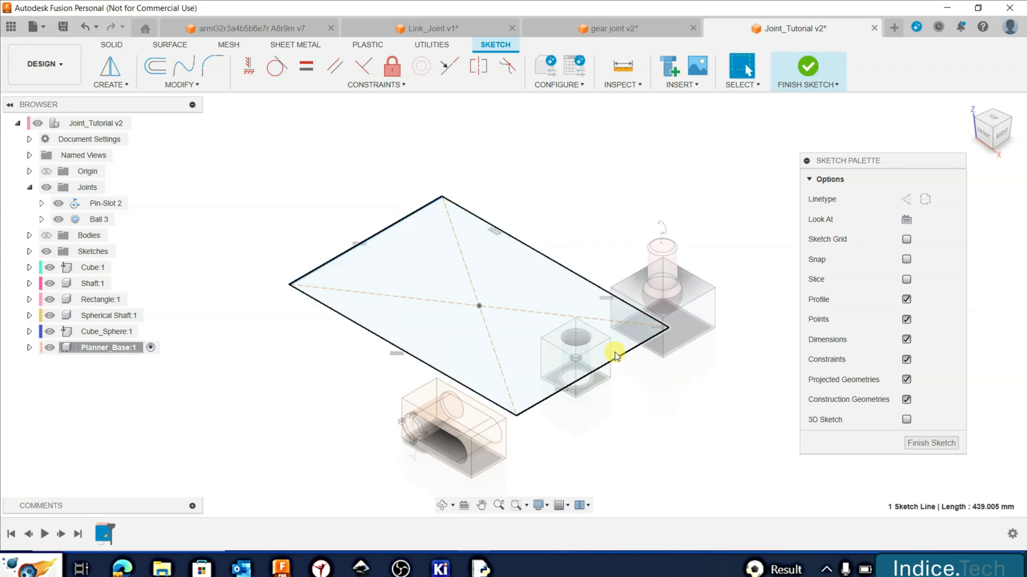
left_click_drag(615, 355, 543, 304)
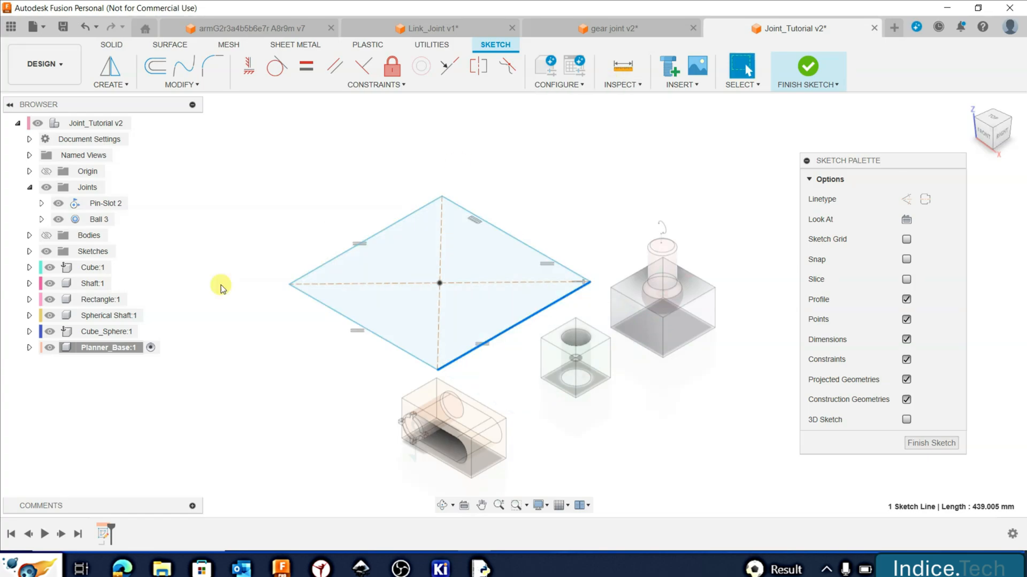
left_click(806, 66)
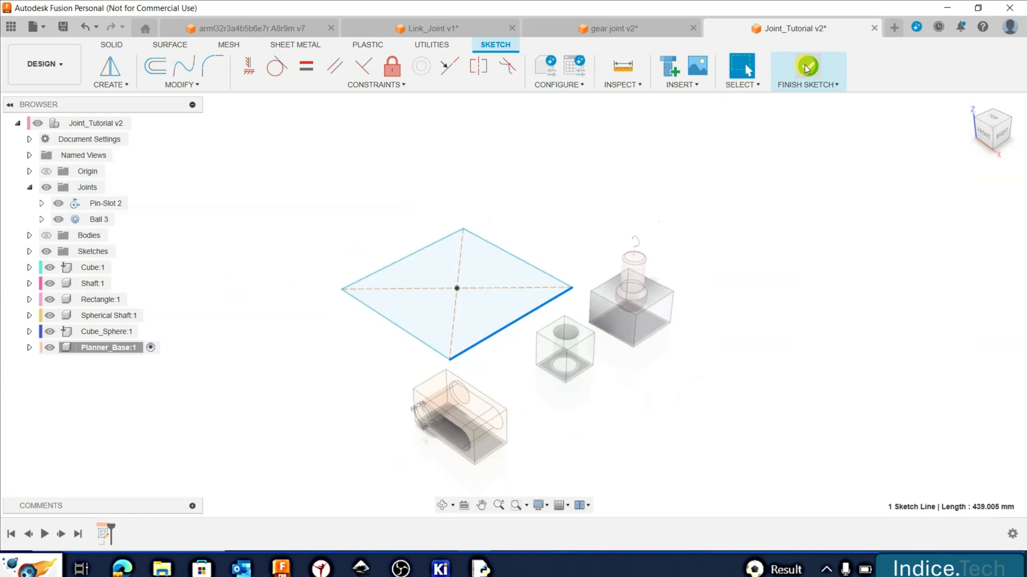
Extrude the rectangle profile upward 10 mm as a new body to form the base plate
left_click(255, 65)
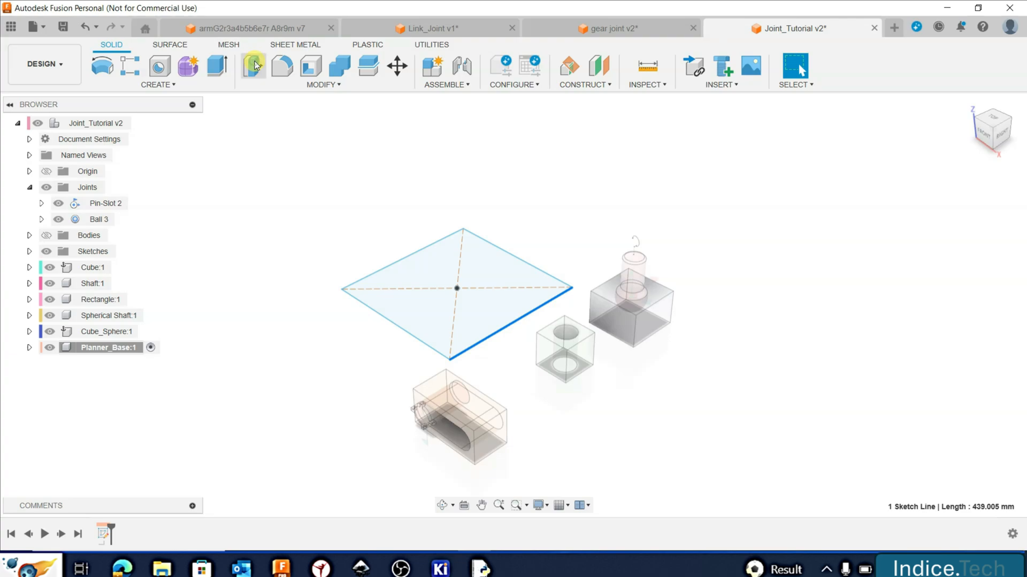
left_click(485, 266)
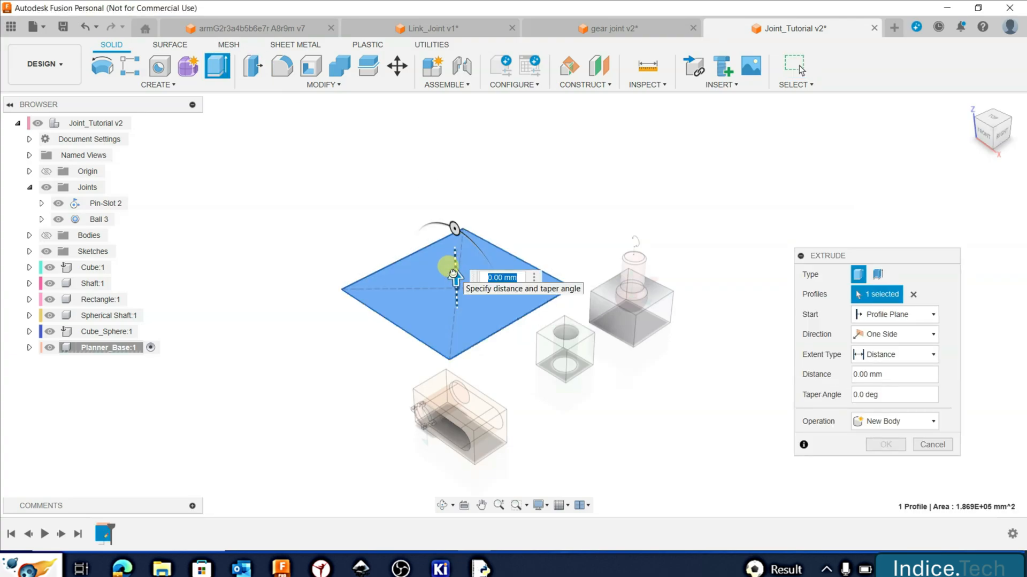
left_click_drag(454, 274, 454, 251)
type("1")
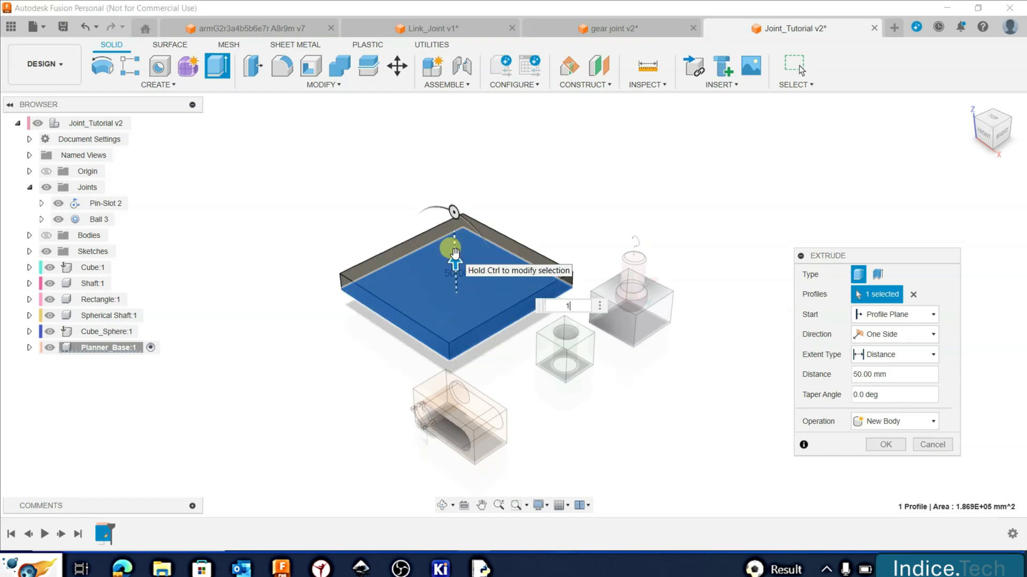
type("0")
key("Return")
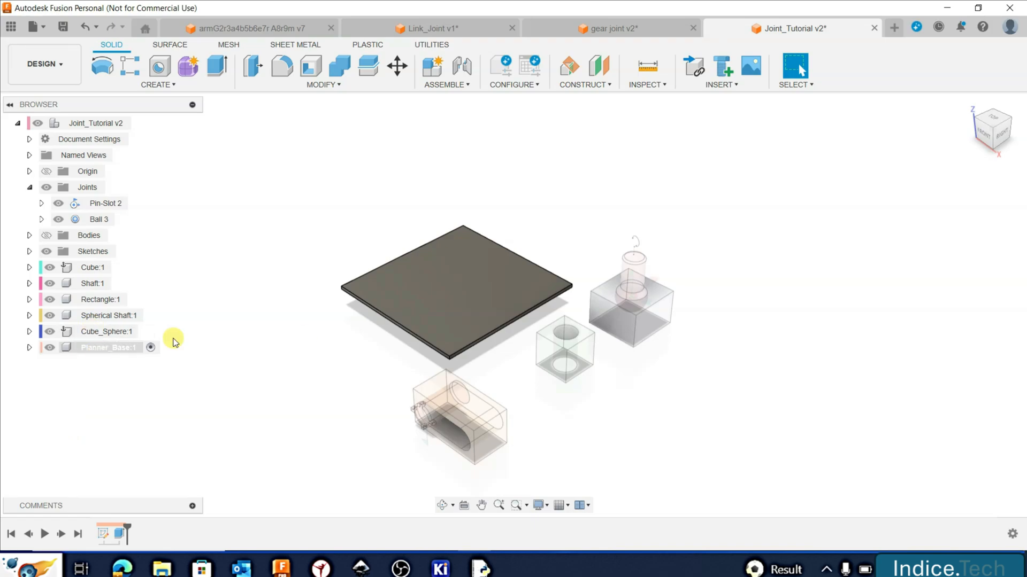
Apply the Leather - Matte (Green) appearance to the Planner_Base component
left_click(121, 349)
double_click(120, 347)
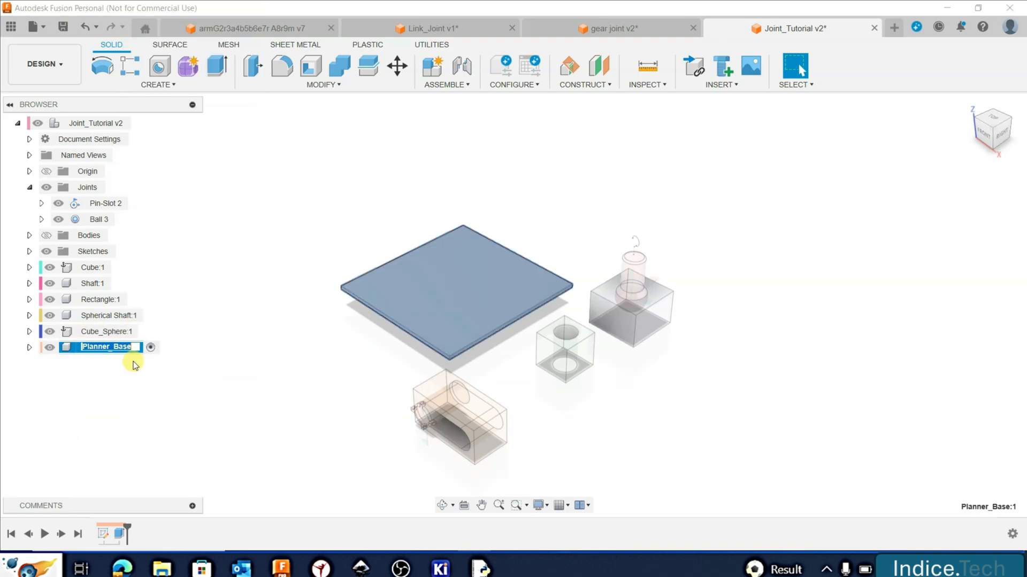
left_click(193, 366)
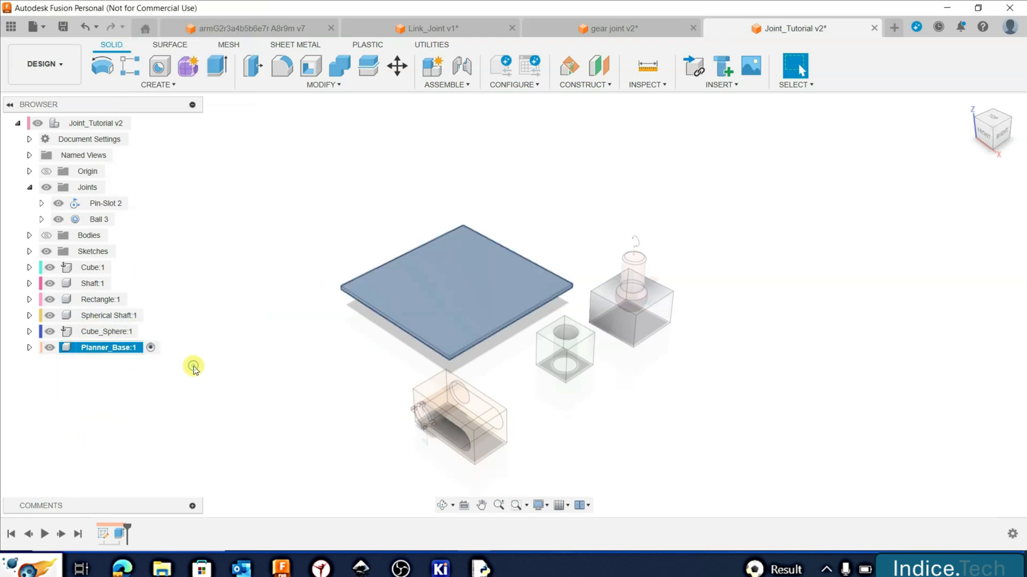
left_click(119, 351)
right_click(119, 352)
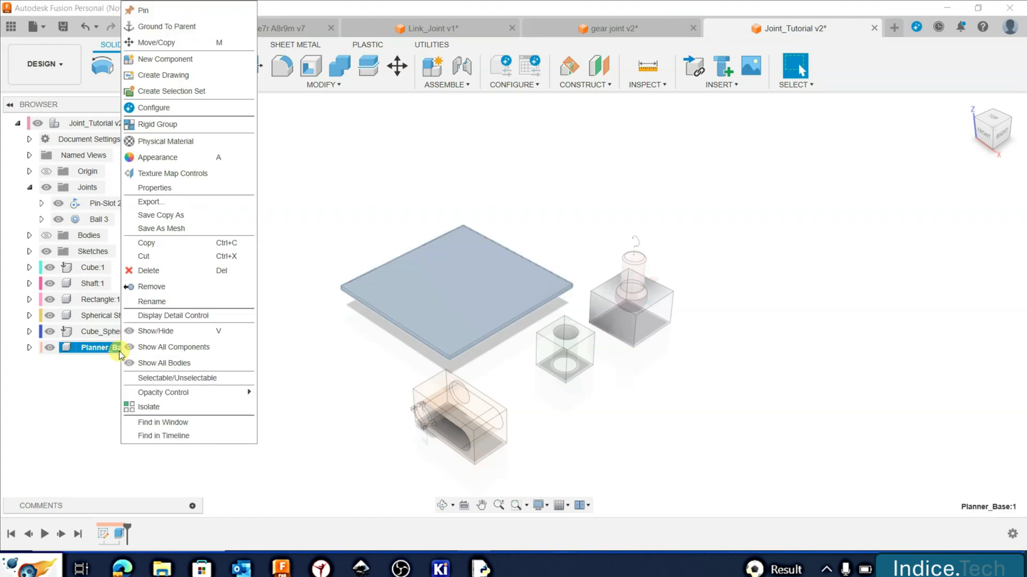
left_click(190, 157)
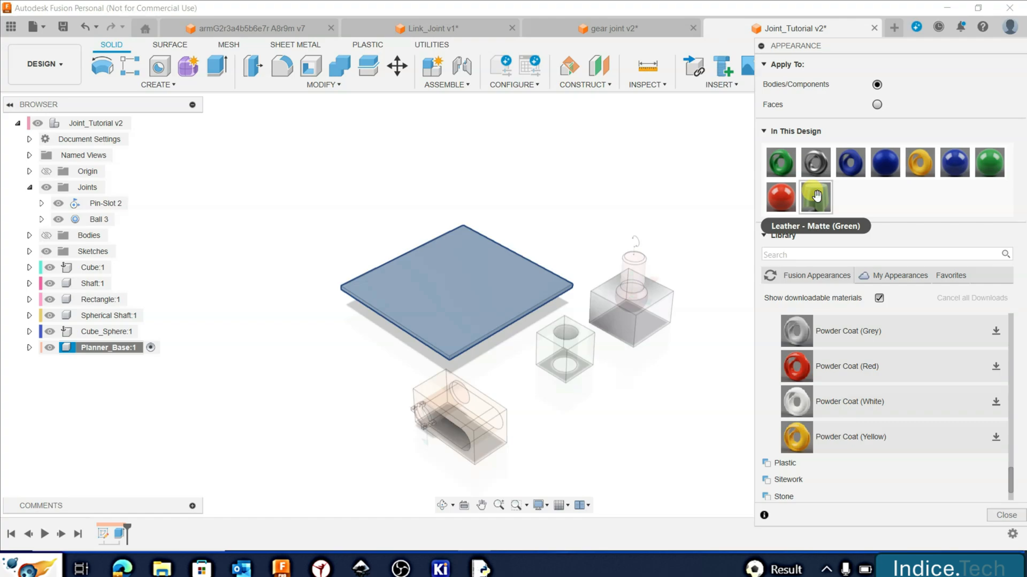
left_click_drag(816, 196, 476, 283)
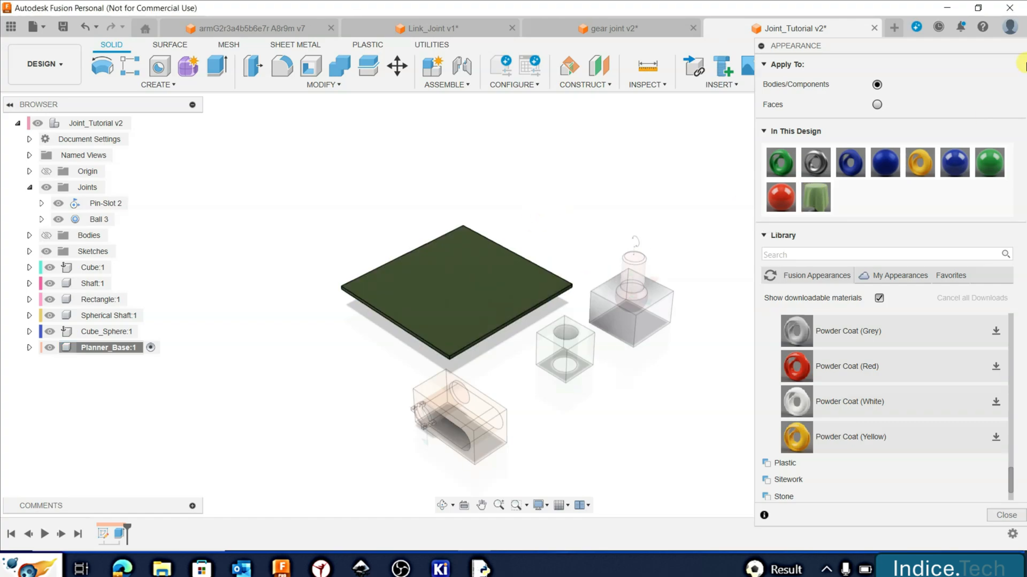
left_click(762, 47)
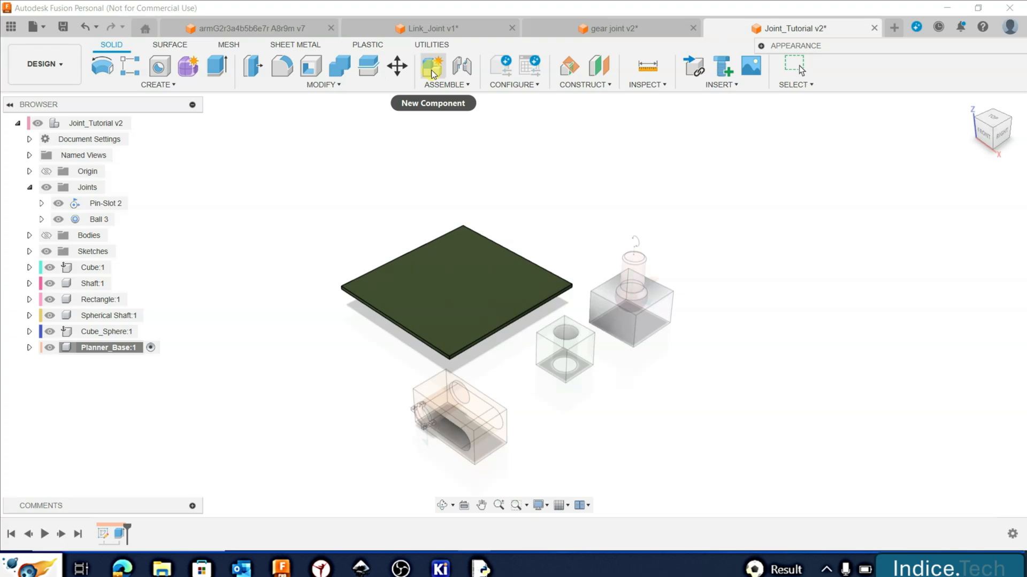
Activate the root assembly and create an active internal standard component named Planner_Disc under it
left_click(115, 123)
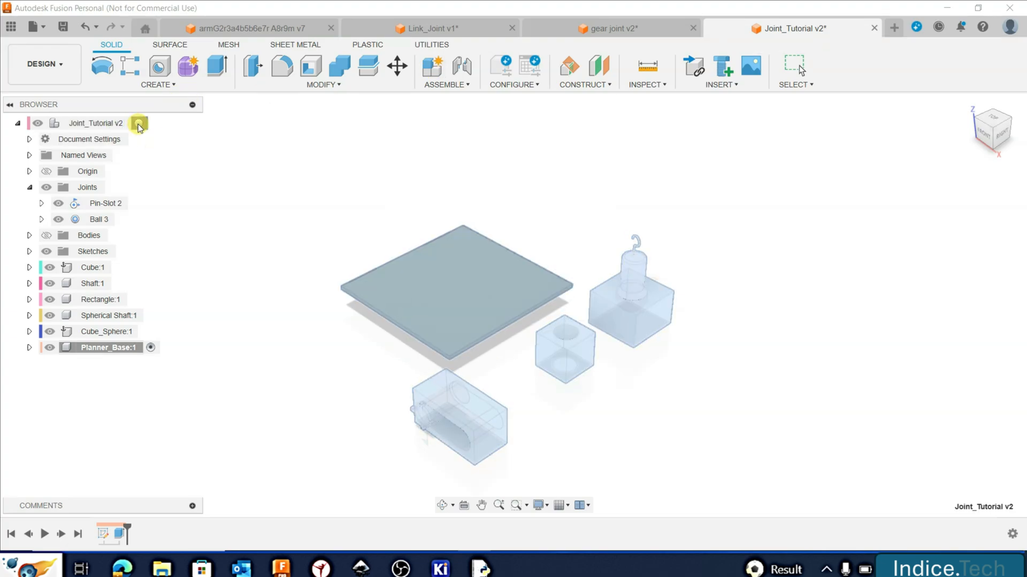
left_click(139, 123)
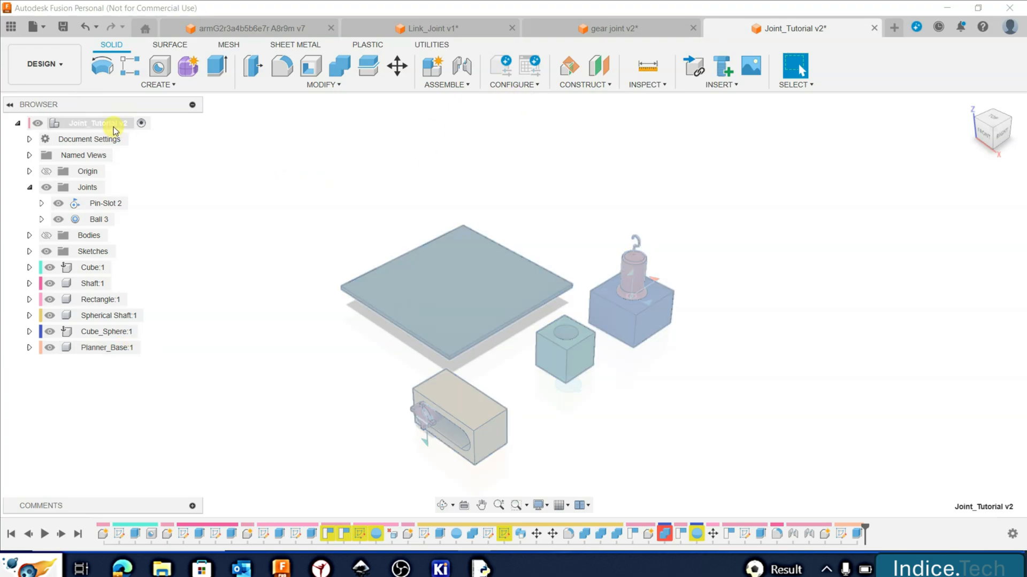
left_click(437, 72)
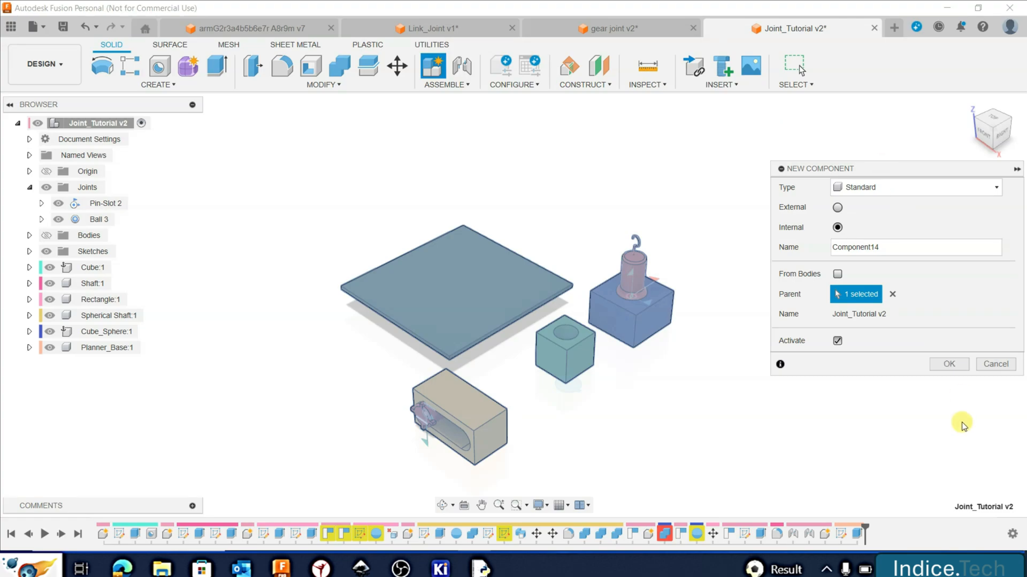
left_click(906, 248)
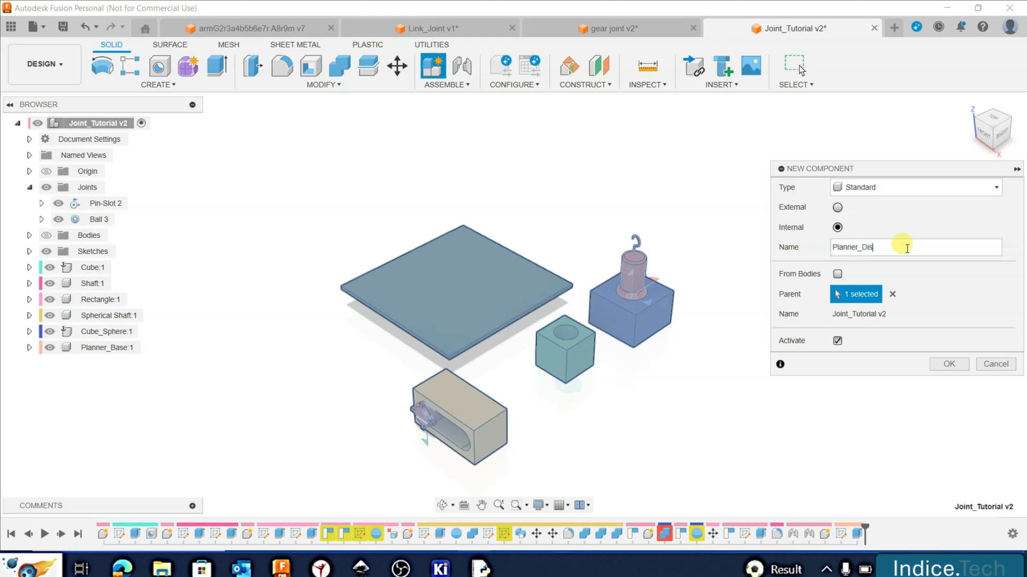
left_click(933, 364)
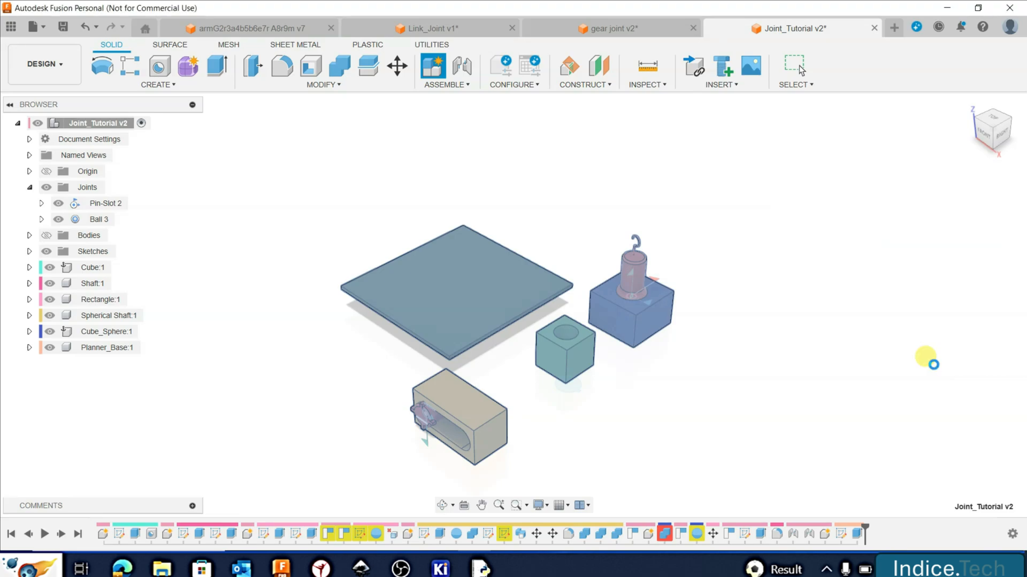
Start a sketch in the Planner_Disc component on the top face of the base plate
left_click(163, 87)
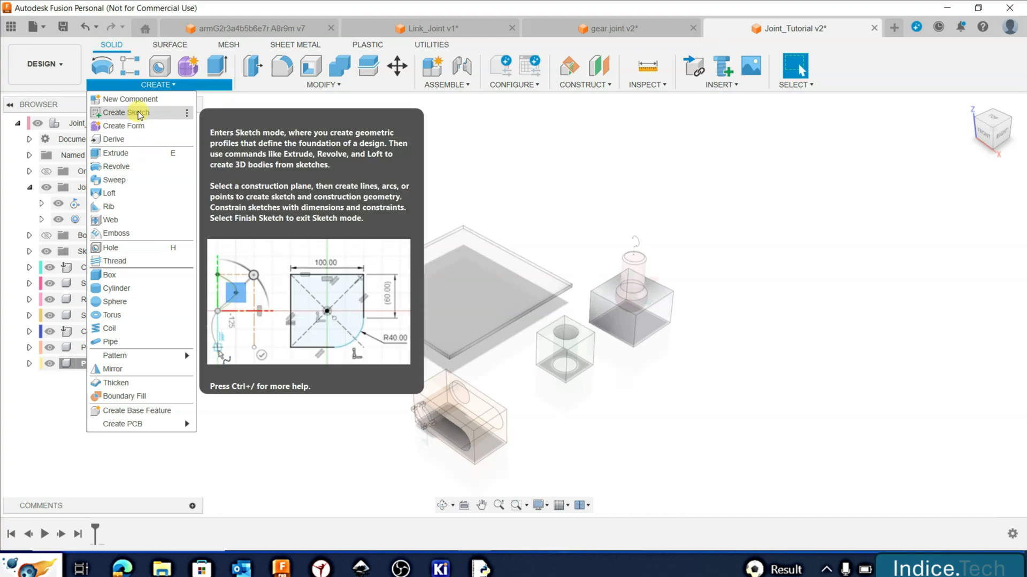
left_click(139, 113)
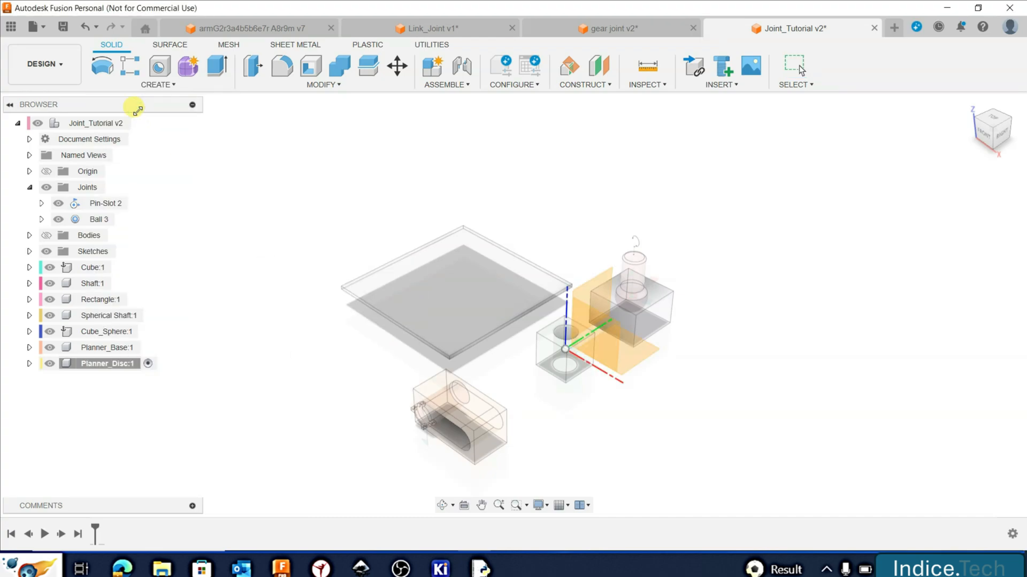
left_click(398, 266)
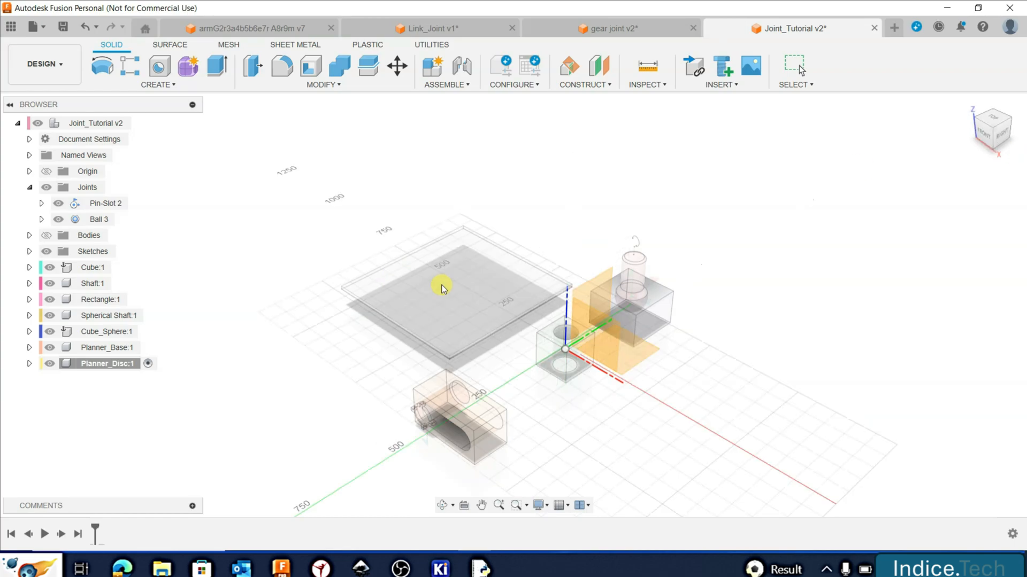
left_click(467, 246)
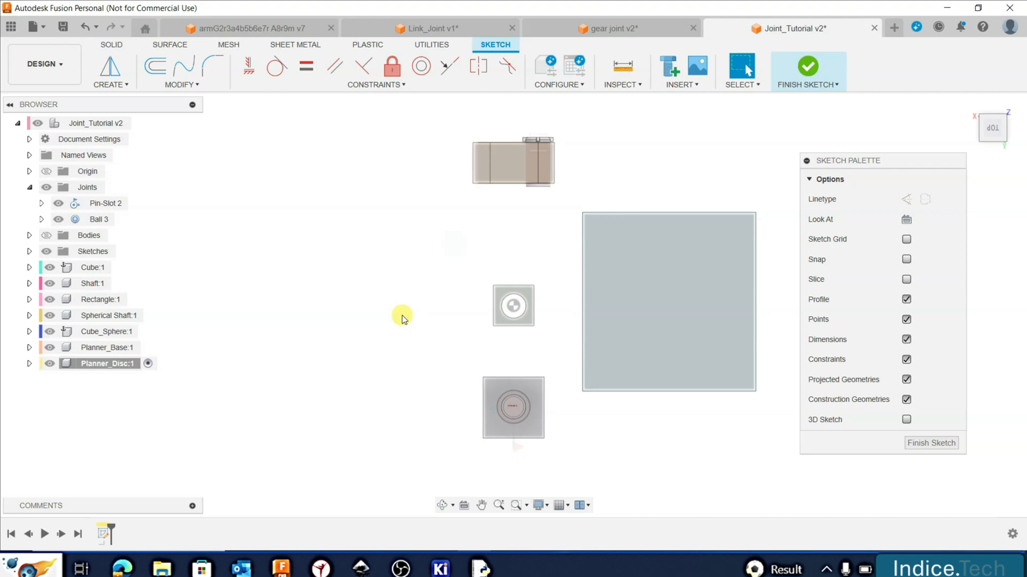
Draw a 100 mm diameter circle near the middle of the base plate and finish the sketch
key("c")
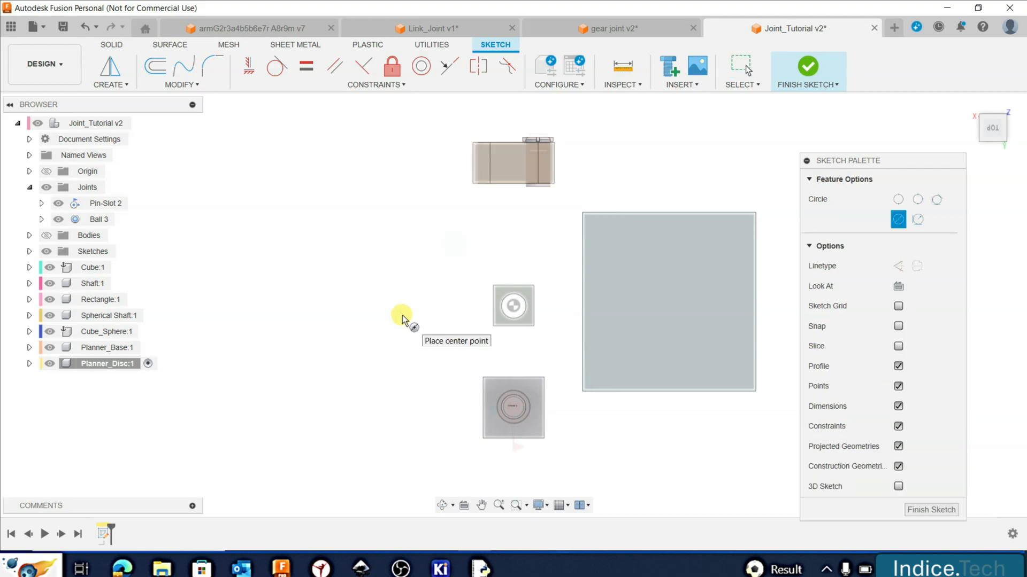
left_click(648, 304)
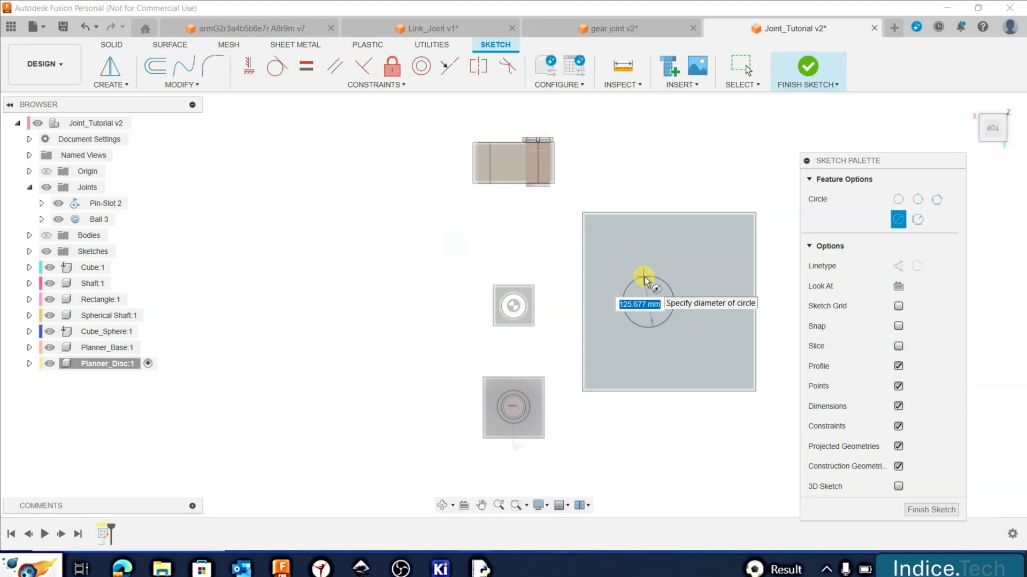
type("100")
key("Return")
key("Escape")
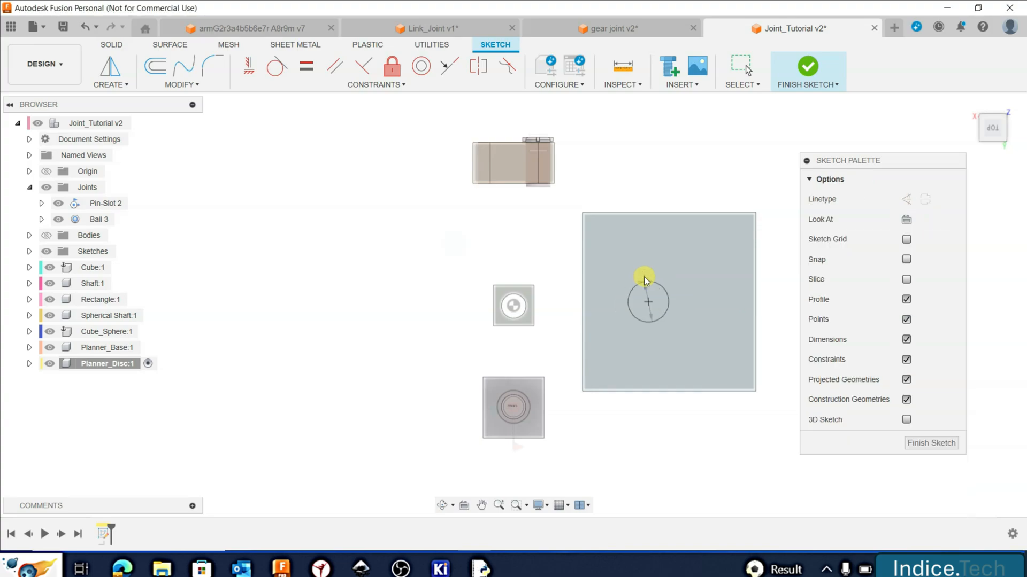
left_click(804, 69)
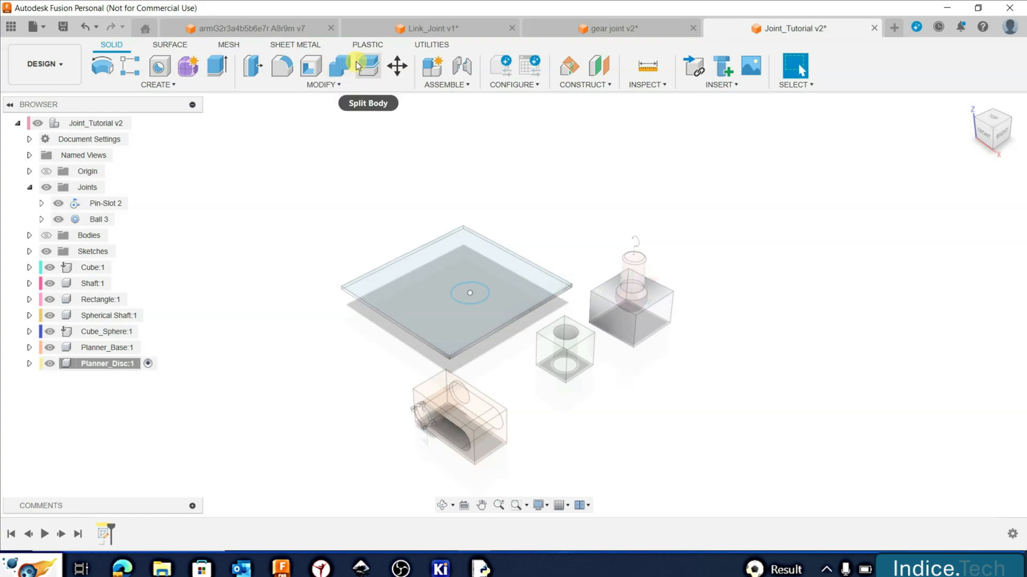
Extrude the circle 50 mm upward as a new body to form the disc
left_click(253, 66)
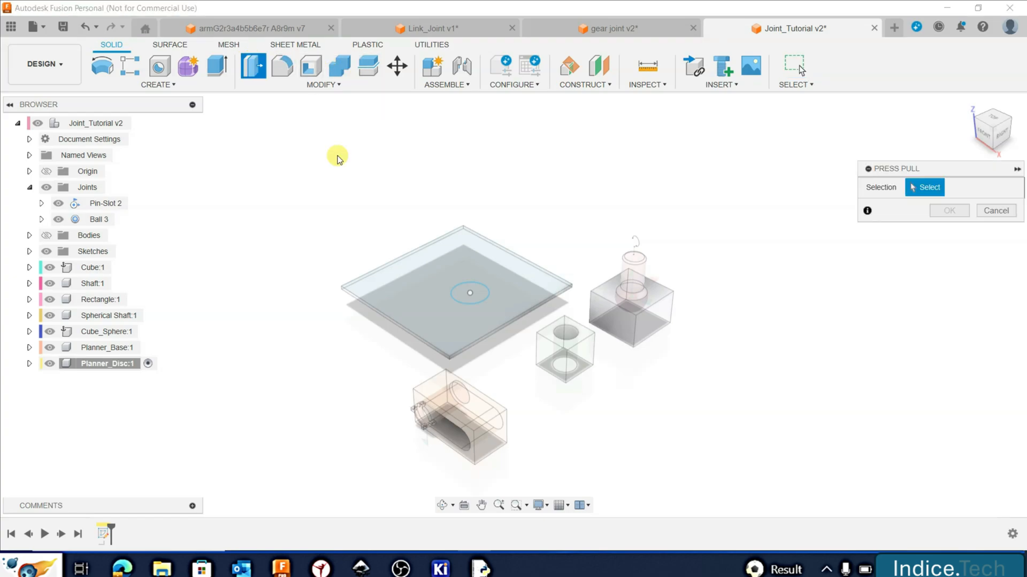
left_click(478, 295)
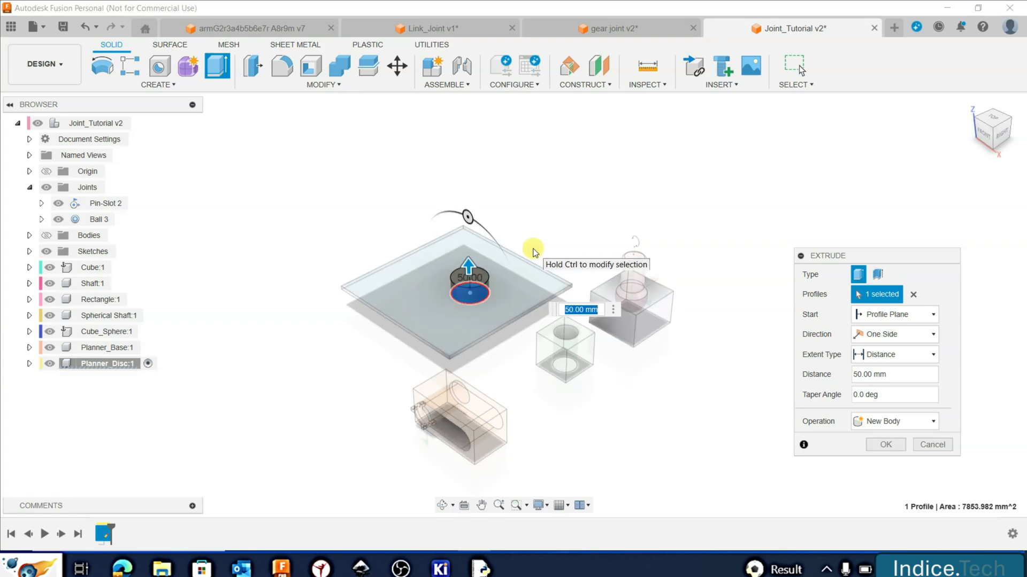
key("Return")
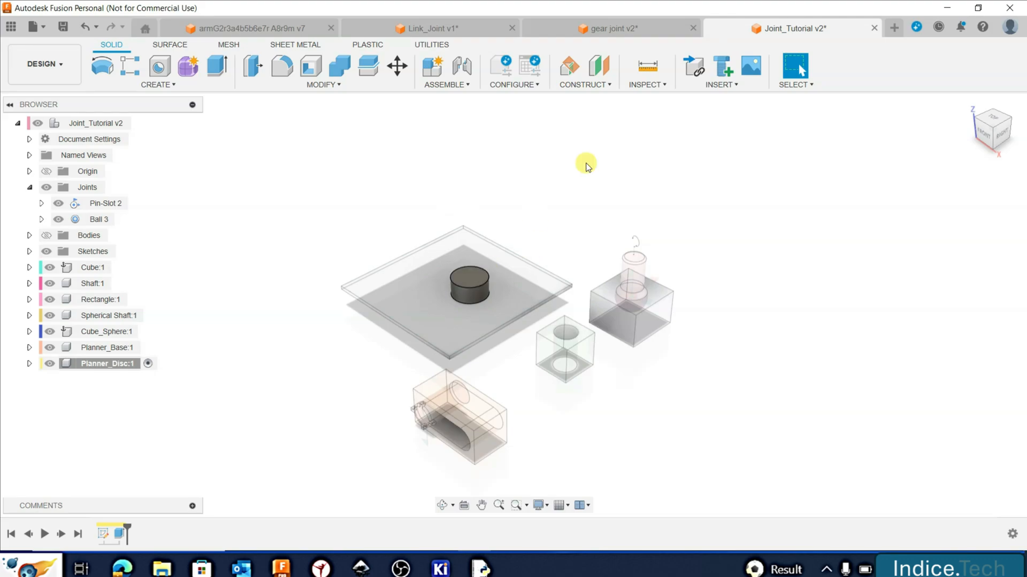
right_click(82, 365)
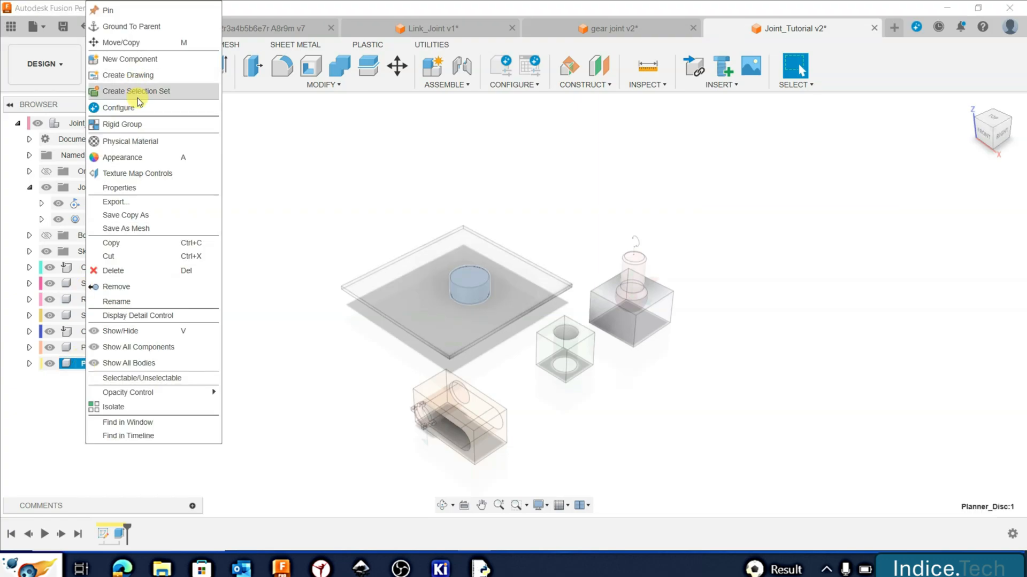
left_click(137, 159)
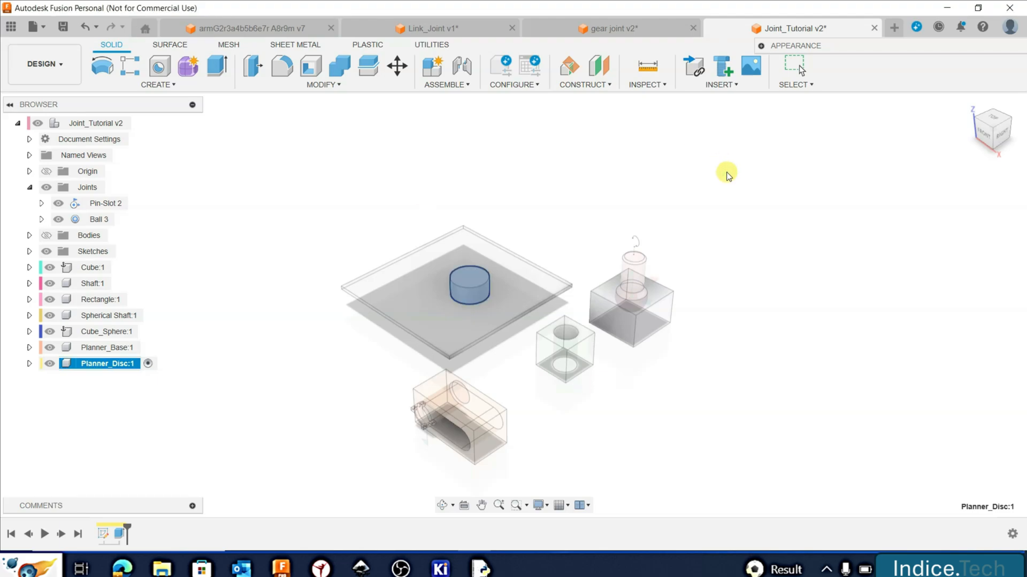
left_click(969, 103)
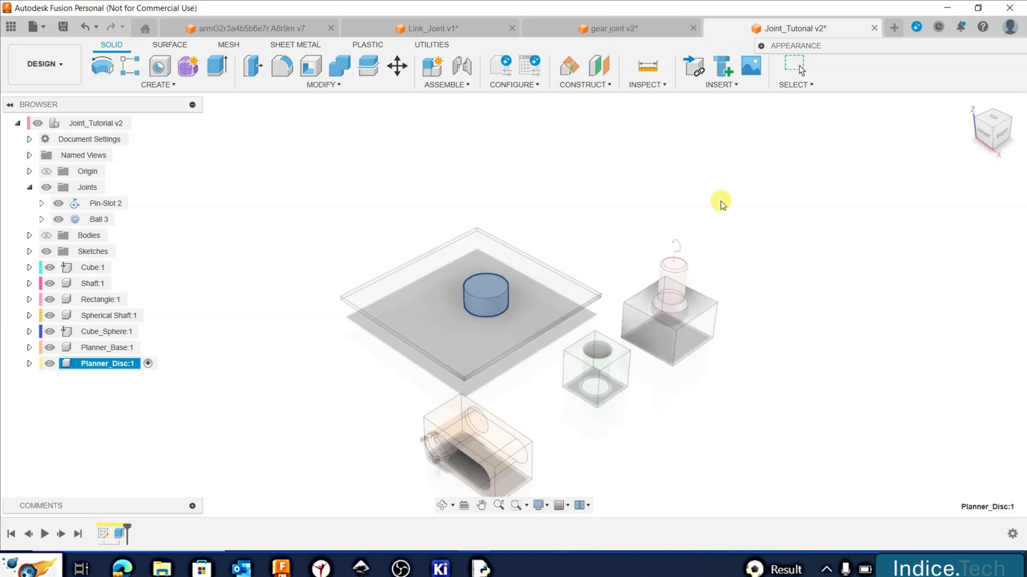
key("Escape")
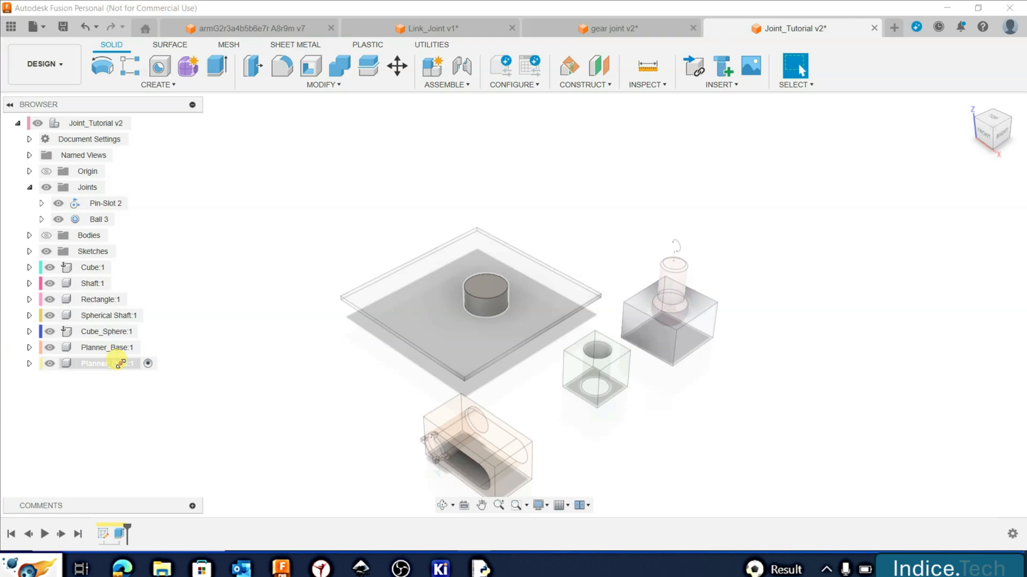
Apply the Paint - Enamel Glossy (Red) appearance to the Planner_Disc component
left_click(119, 364)
right_click(118, 364)
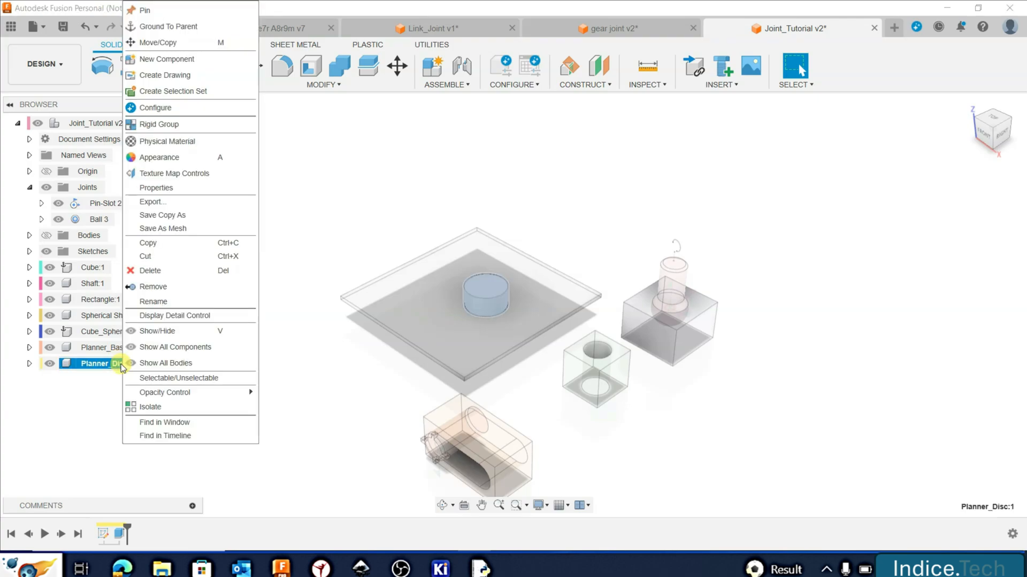
left_click(147, 159)
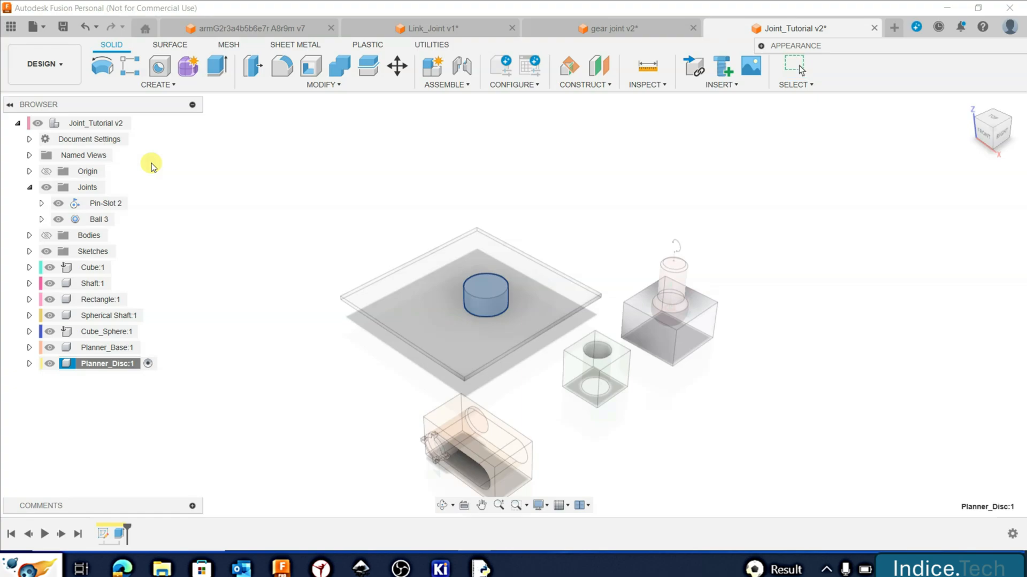
left_click(761, 46)
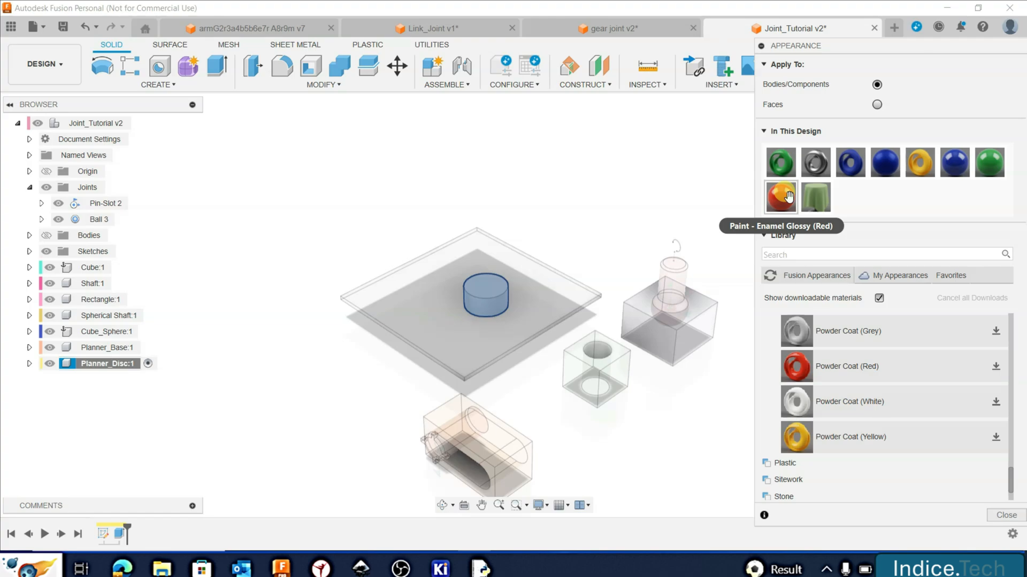
left_click_drag(789, 197, 474, 276)
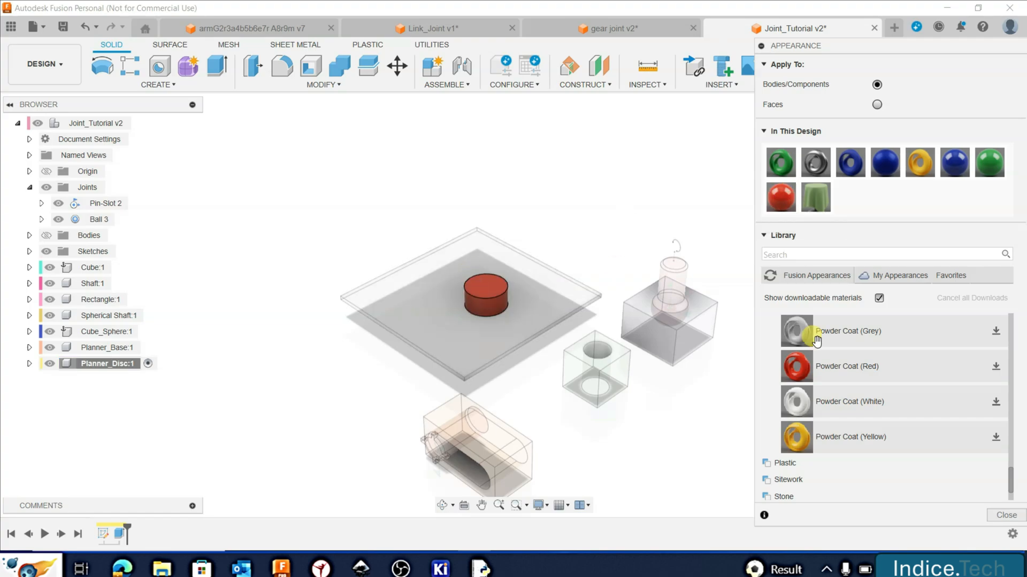
left_click(1001, 517)
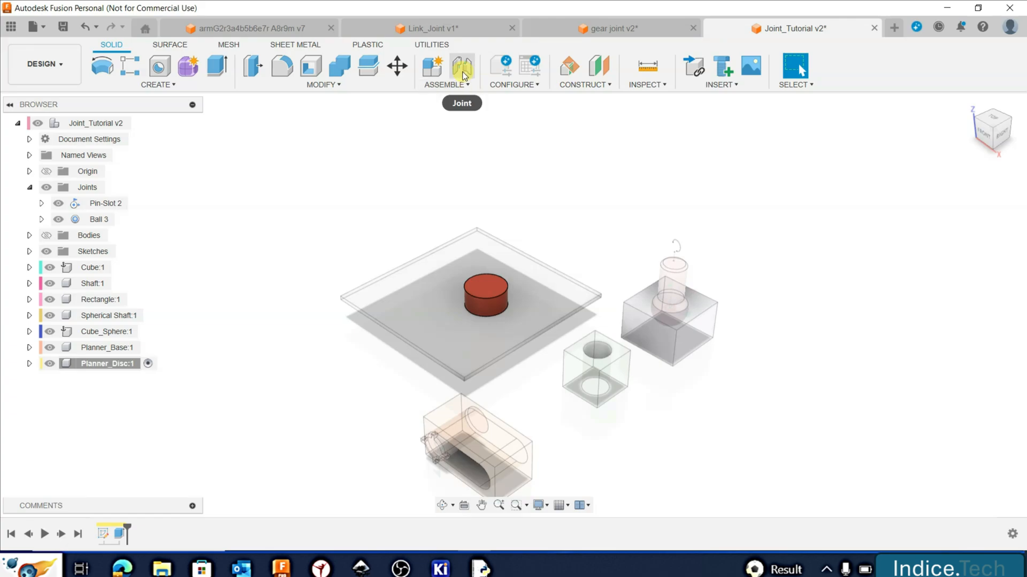
Create a planar joint from the centre of the disc's bottom face to a corner of the base plate's top face
left_click(463, 75)
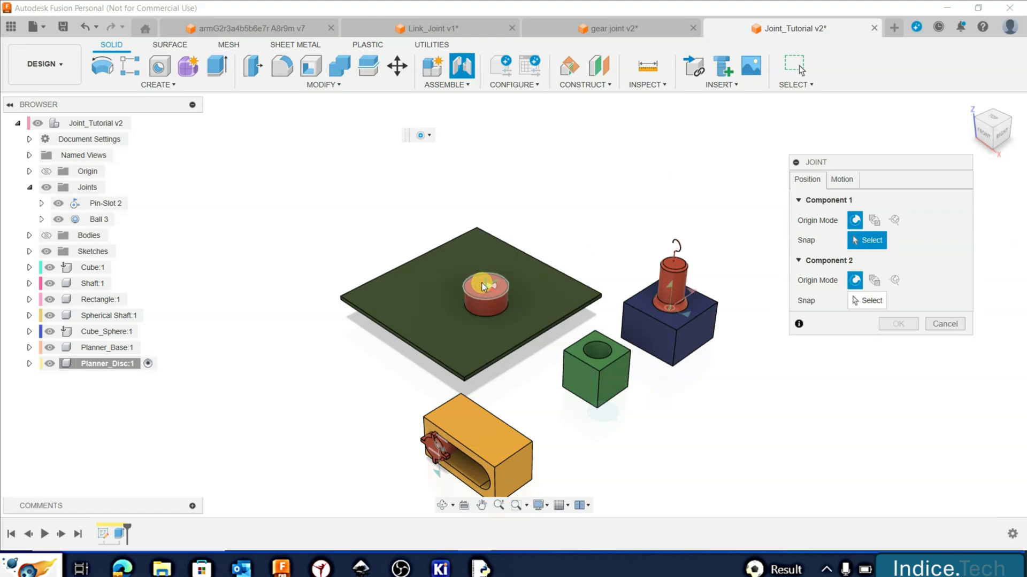
left_click(486, 314)
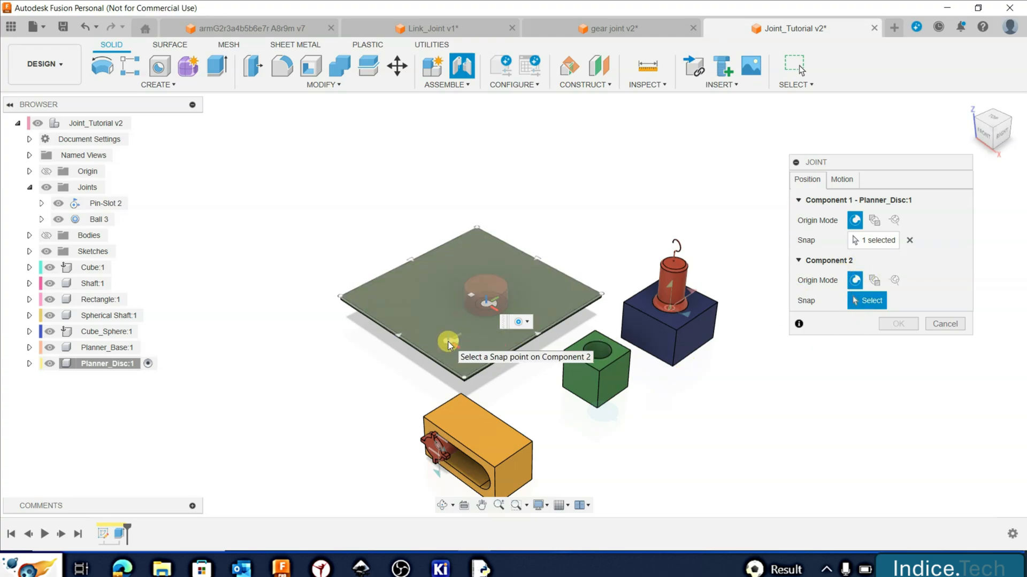
left_click(448, 342)
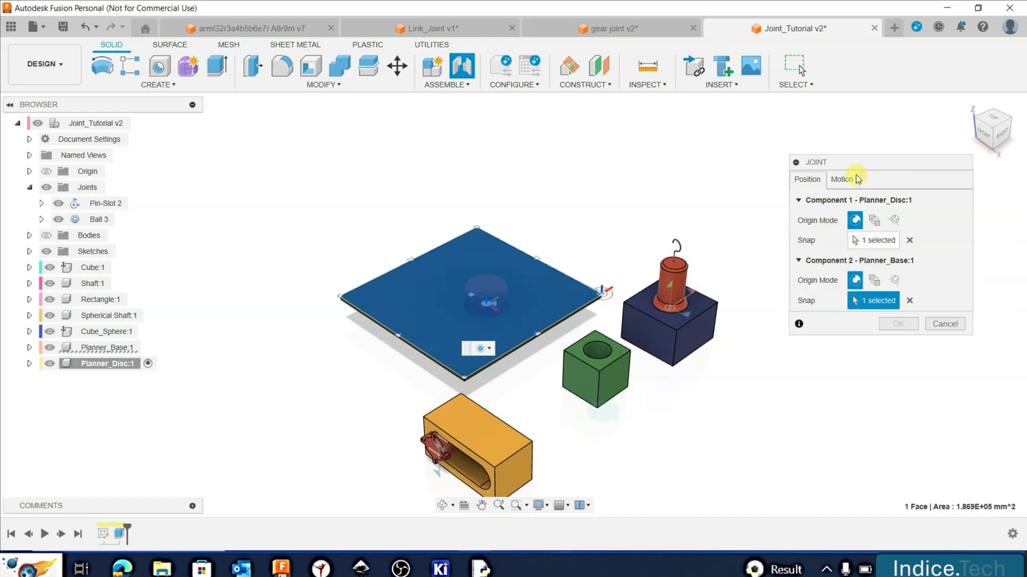
left_click(838, 185)
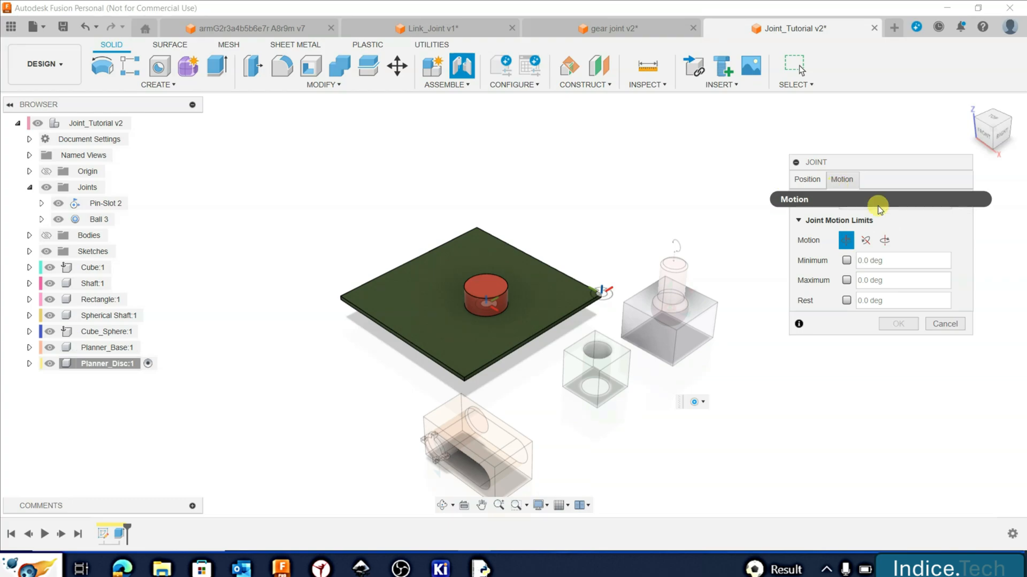
left_click(912, 203)
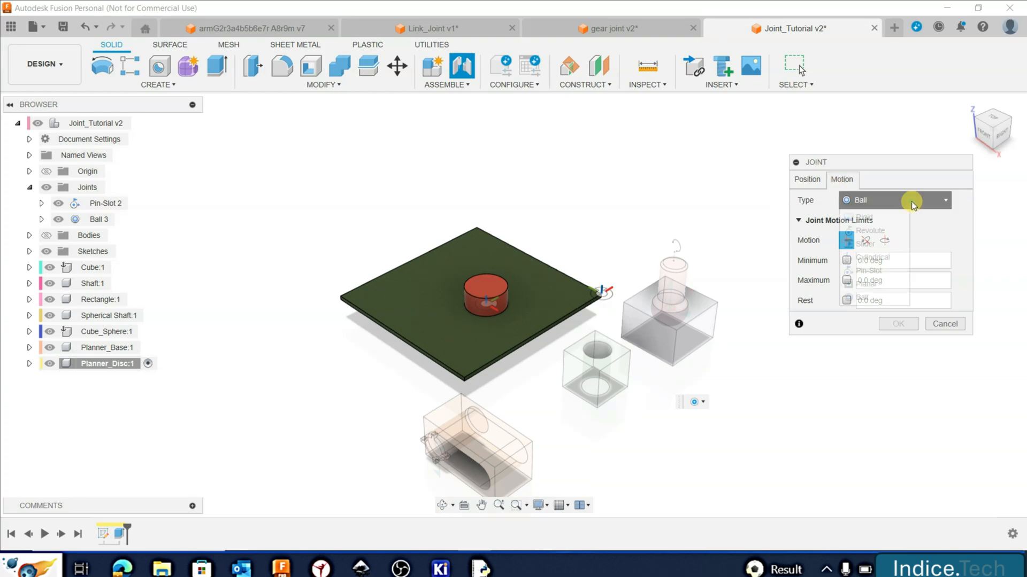
left_click(888, 284)
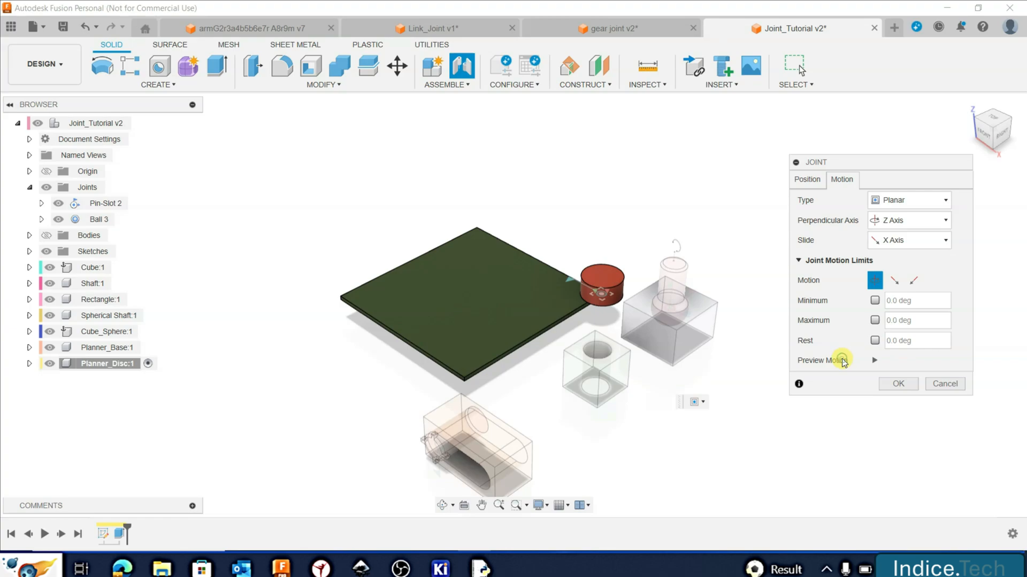
Preview the planar joint's rotation and Slide 1 motion
left_click(875, 360)
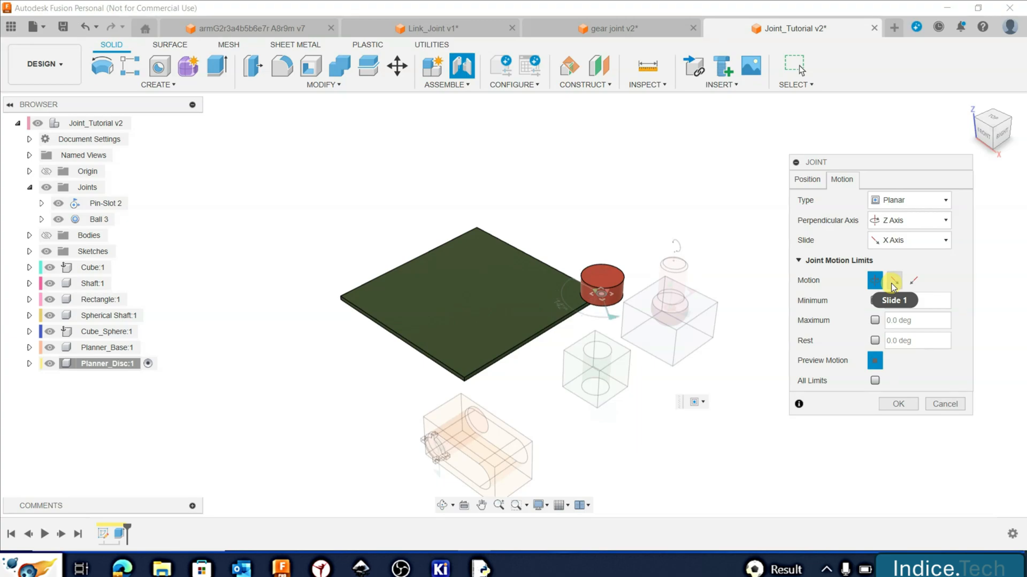
left_click(893, 282)
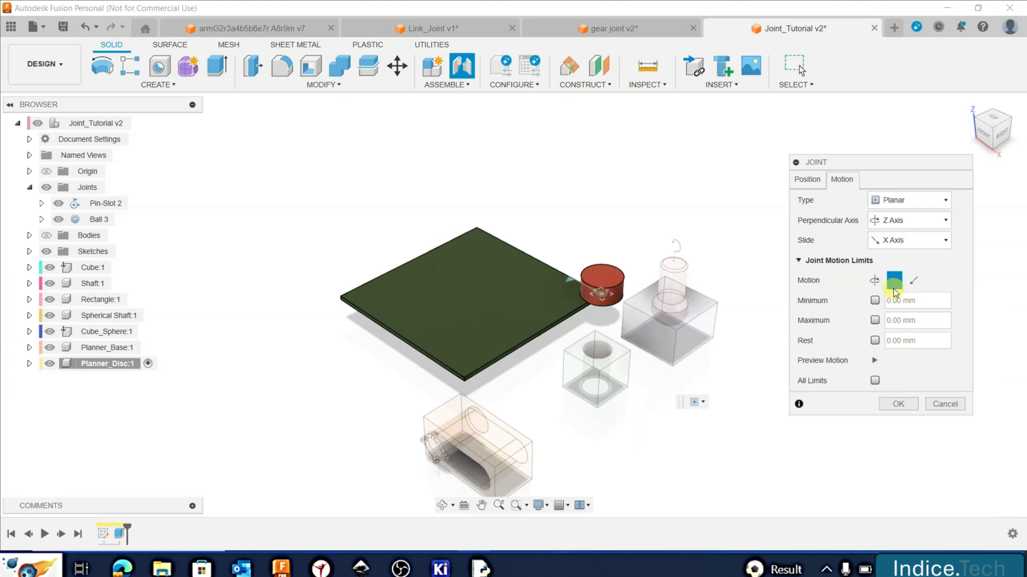
left_click(874, 362)
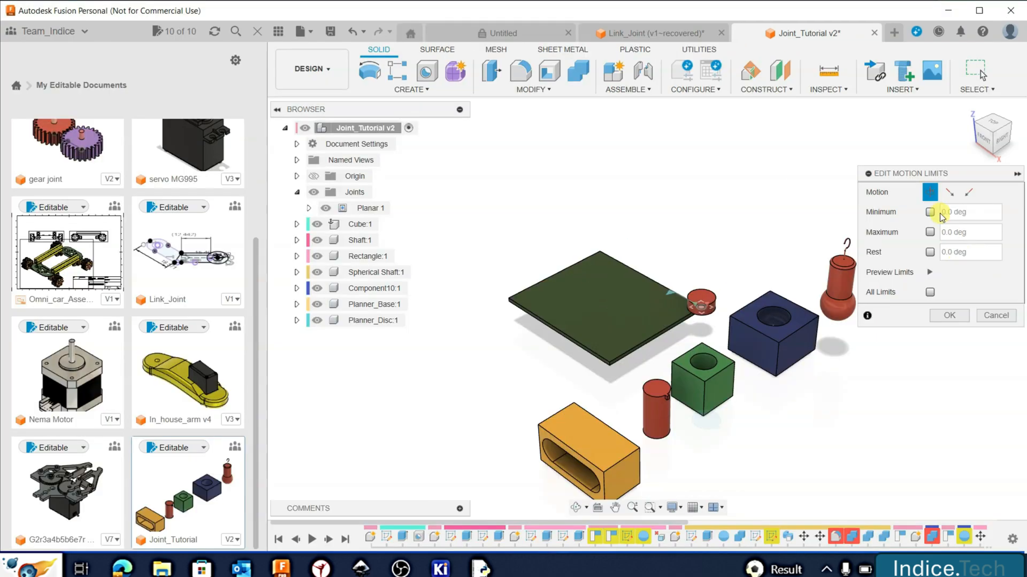
Set the planar joint's motion limits to -250 to 0 mm for the first slide and 0 to 300 mm for the second
left_click(931, 193)
left_click(949, 193)
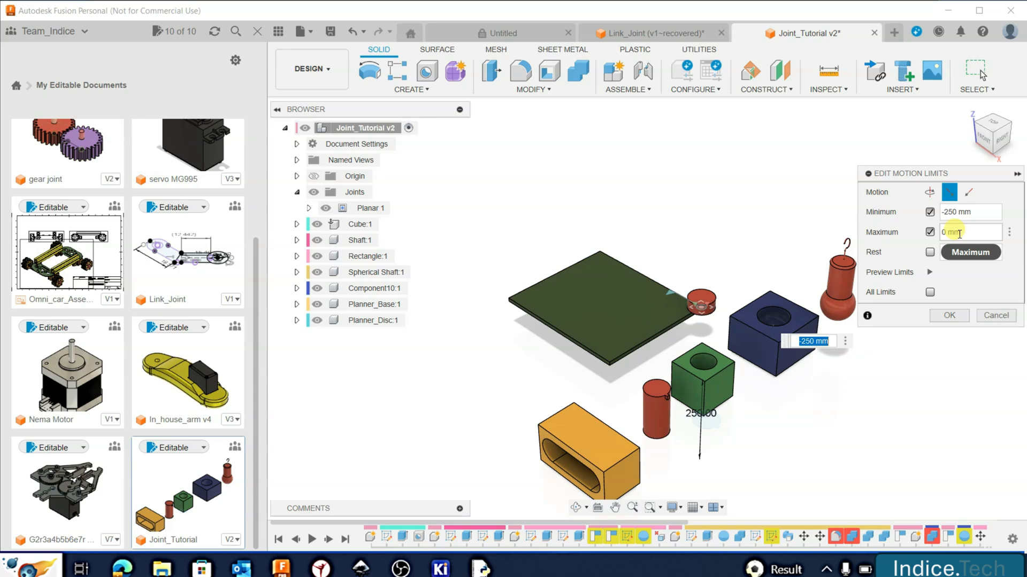
left_click(970, 192)
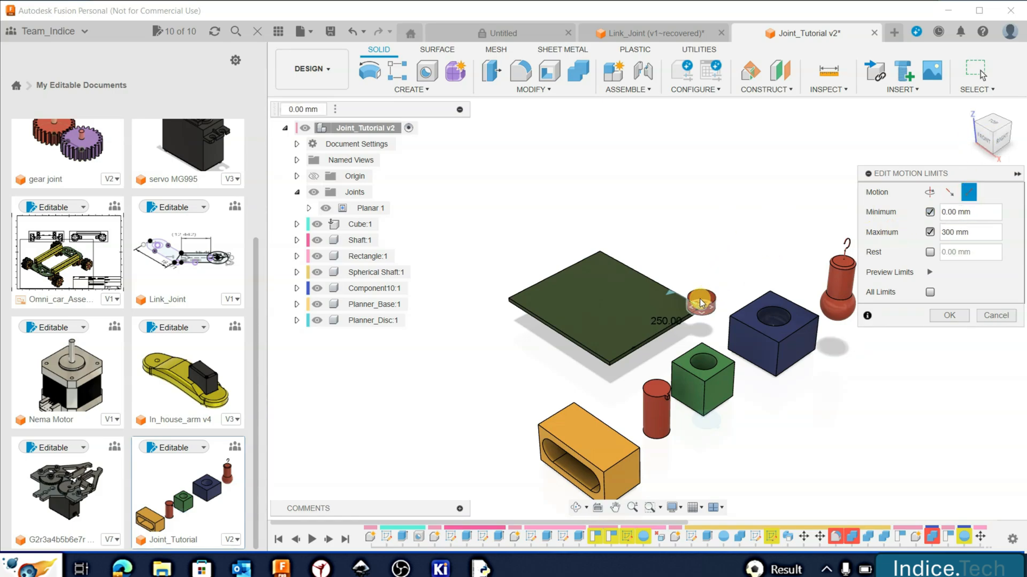
left_click(953, 231)
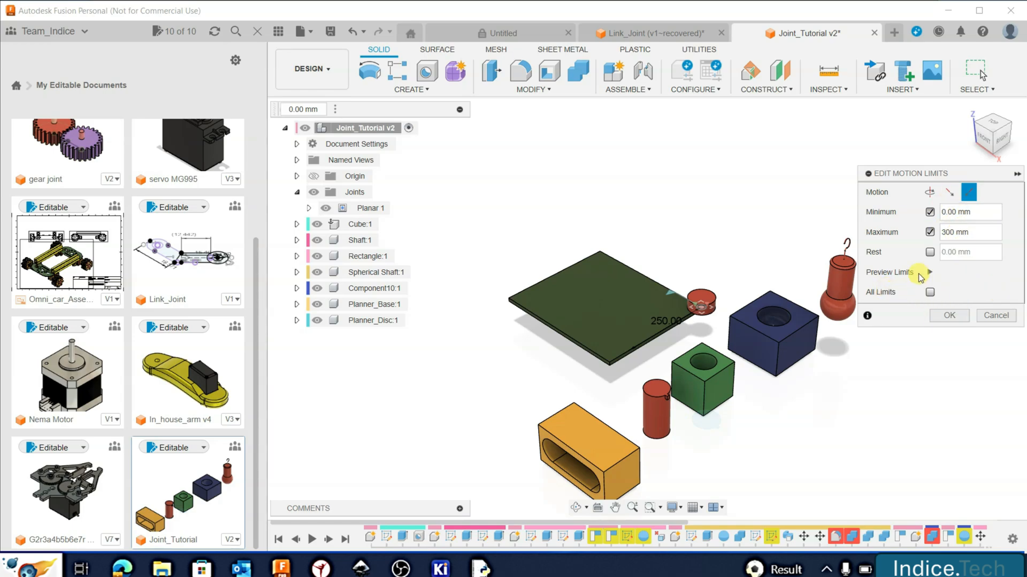
left_click(949, 316)
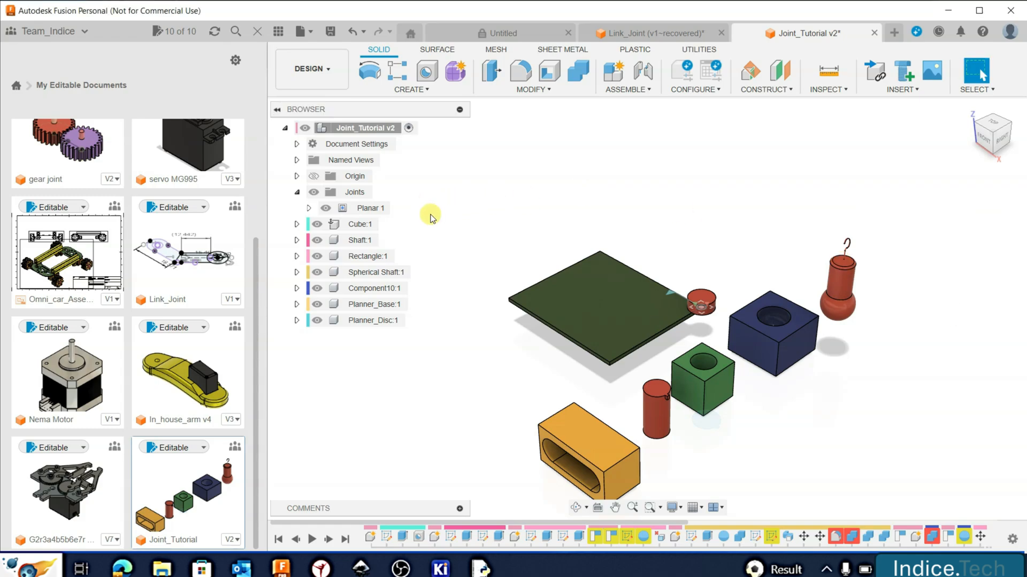
Animate the Planar 1 joint to watch the disc move over the base plate
mouse_move(383, 204)
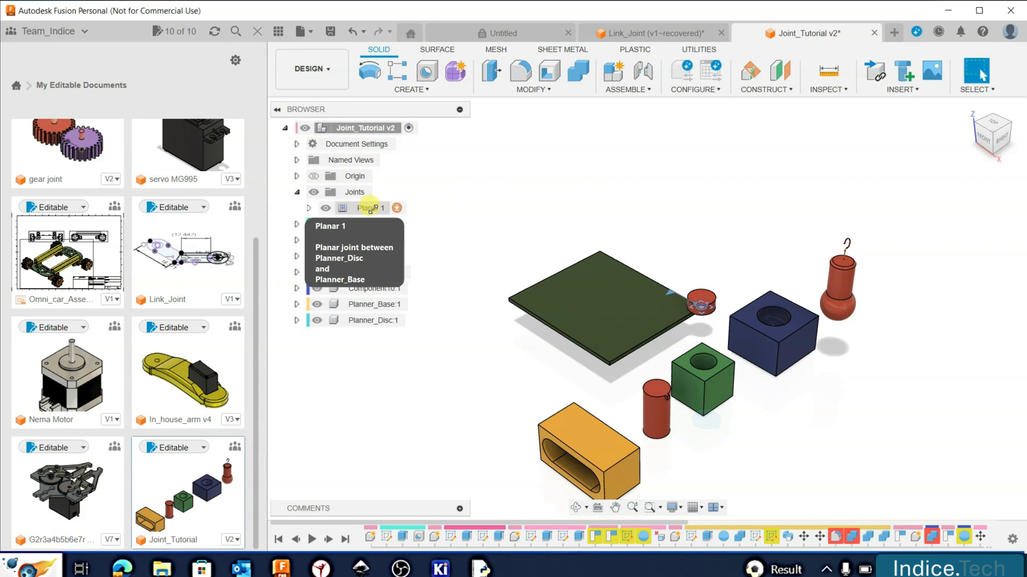
right_click(373, 209)
left_click(373, 208)
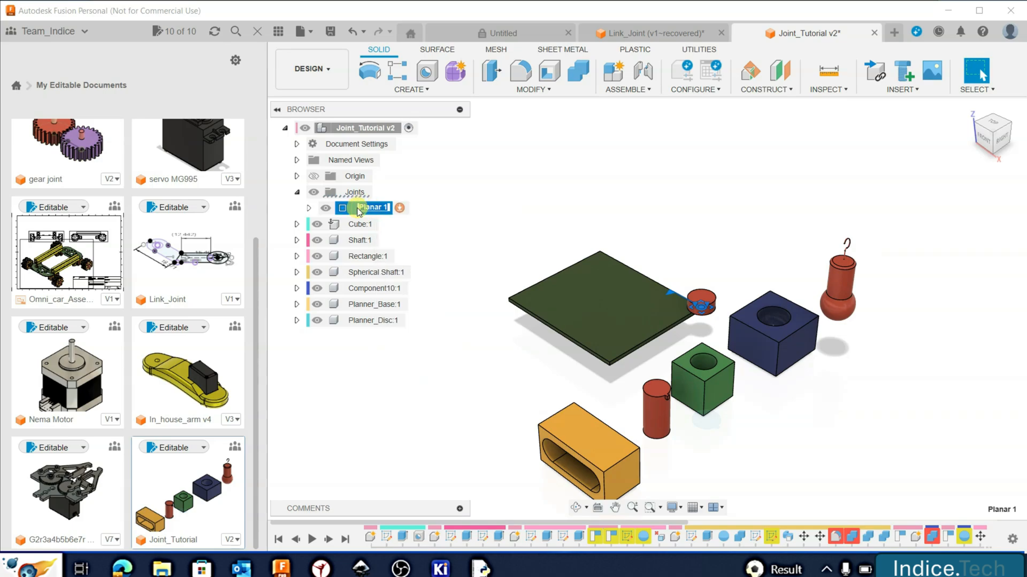
right_click(358, 208)
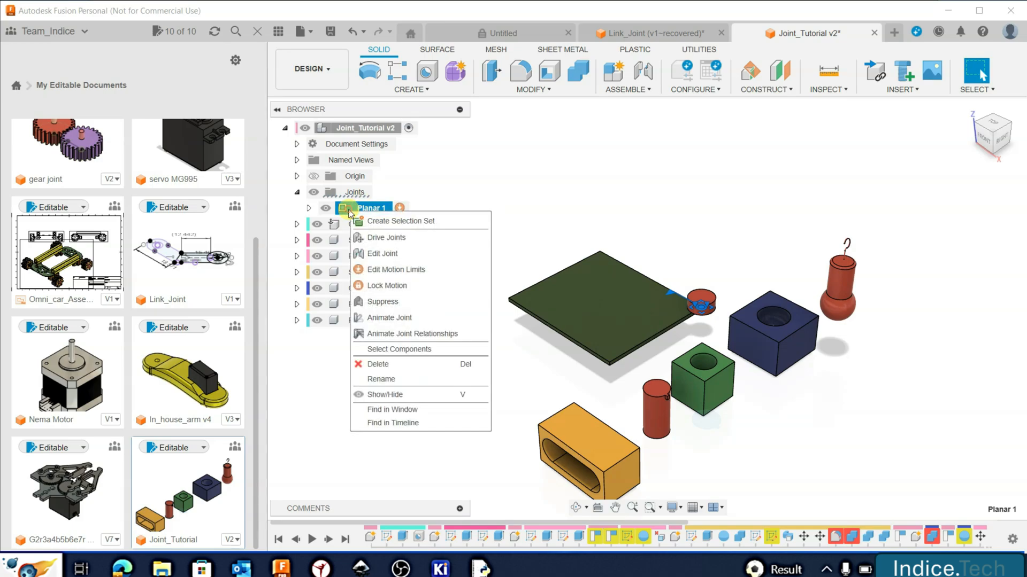
left_click(402, 318)
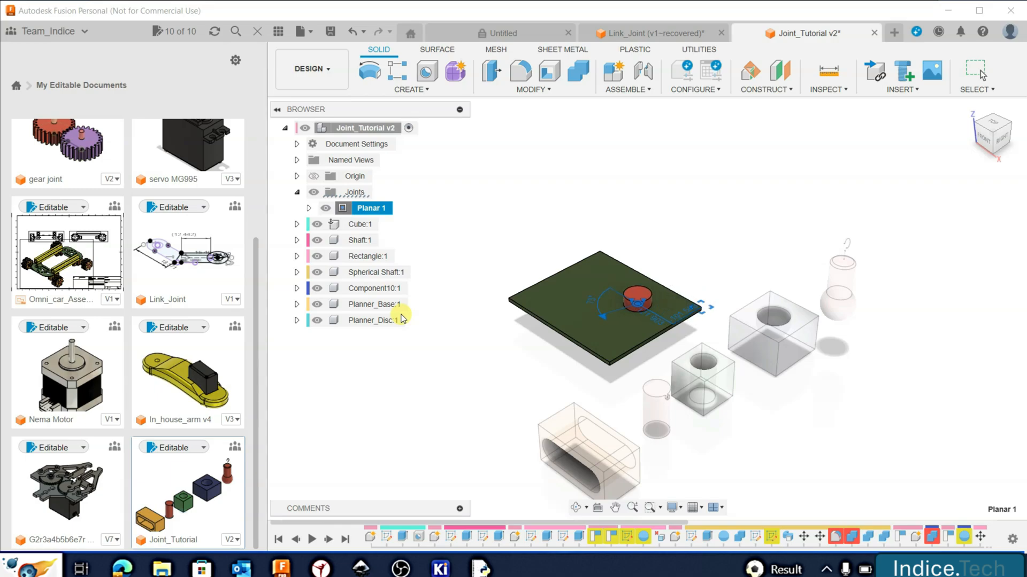